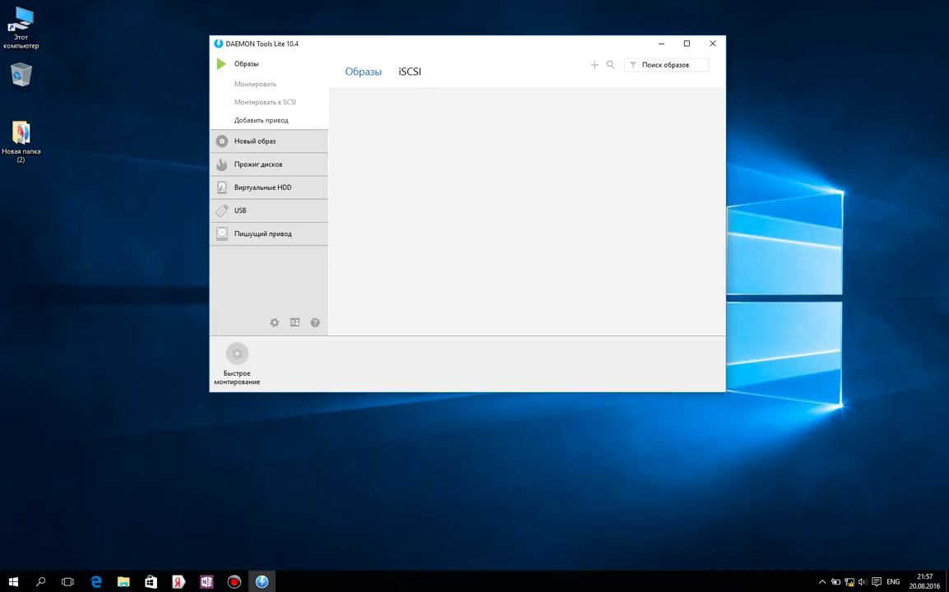
{"action": "mouse_move", "coordinate": [448, 51]}
{"action": "left_mouse_down"}
{"action": "mouse_move", "coordinate": [346, 81]}
{"action": "mouse_move", "coordinate": [457, 45]}
{"action": "mouse_move", "coordinate": [461, 65]}
{"action": "left_mouse_up"}
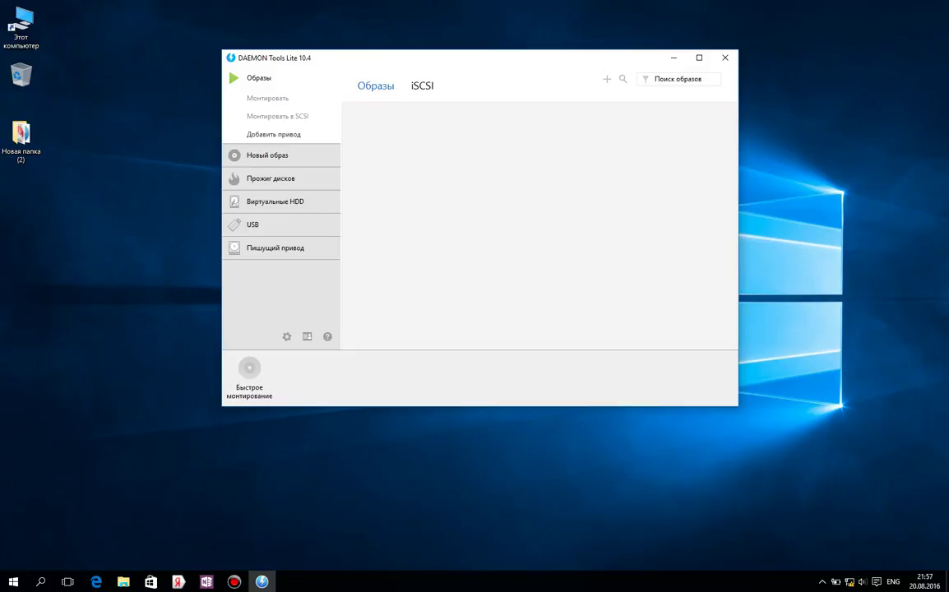
{"action": "left_click", "coordinate": [607, 79]}
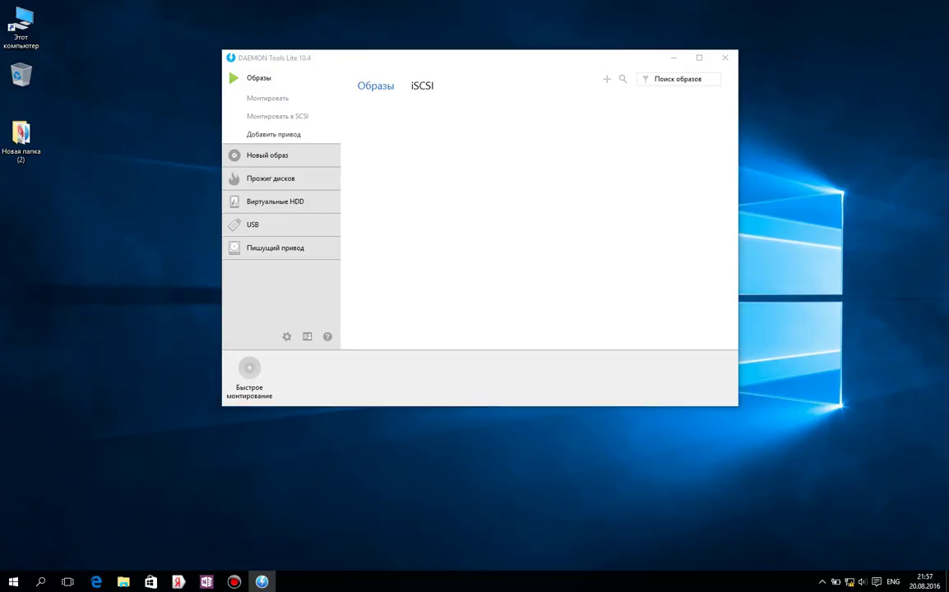
{"action": "left_click_drag", "start_coordinate": [580, 76], "coordinate": [523, 155]}
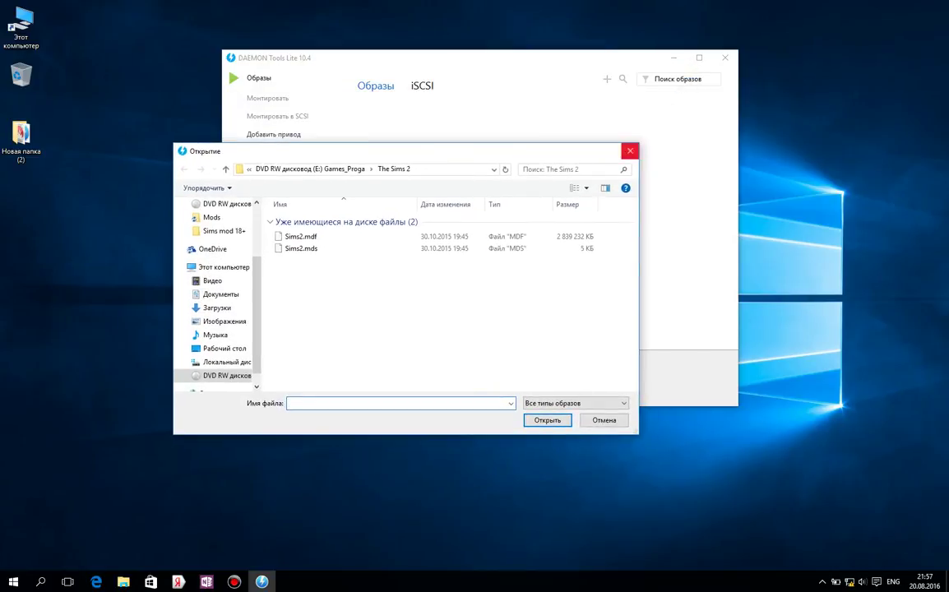
{"action": "left_click", "coordinate": [629, 152]}
Add the Sims2.mdf image from The Sims 2 folder on the E: DVD drive to the image catalogue
{"action": "left_click", "coordinate": [607, 79]}
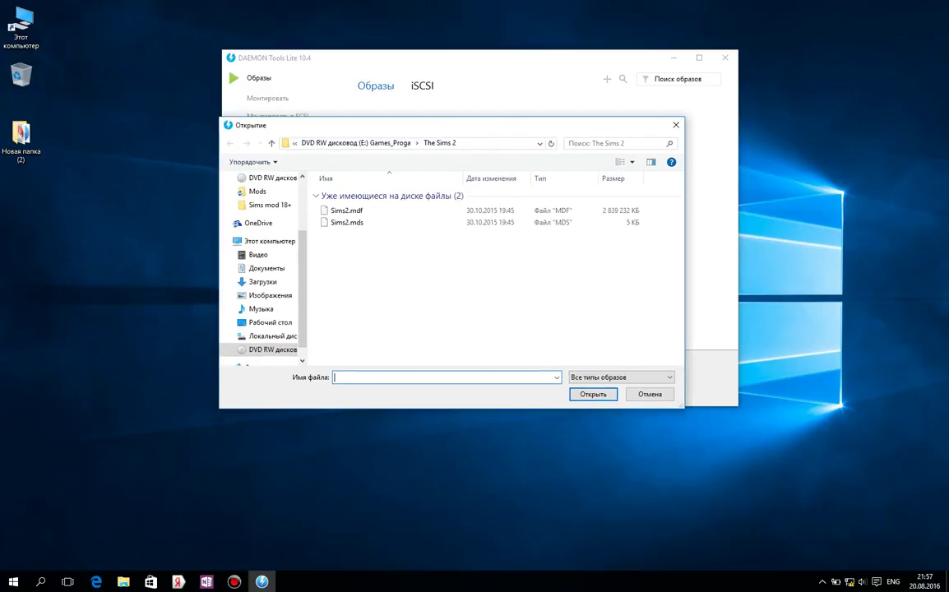
{"action": "scroll", "coordinate": [263, 322], "scroll_direction": "down", "scroll_amount": 1}
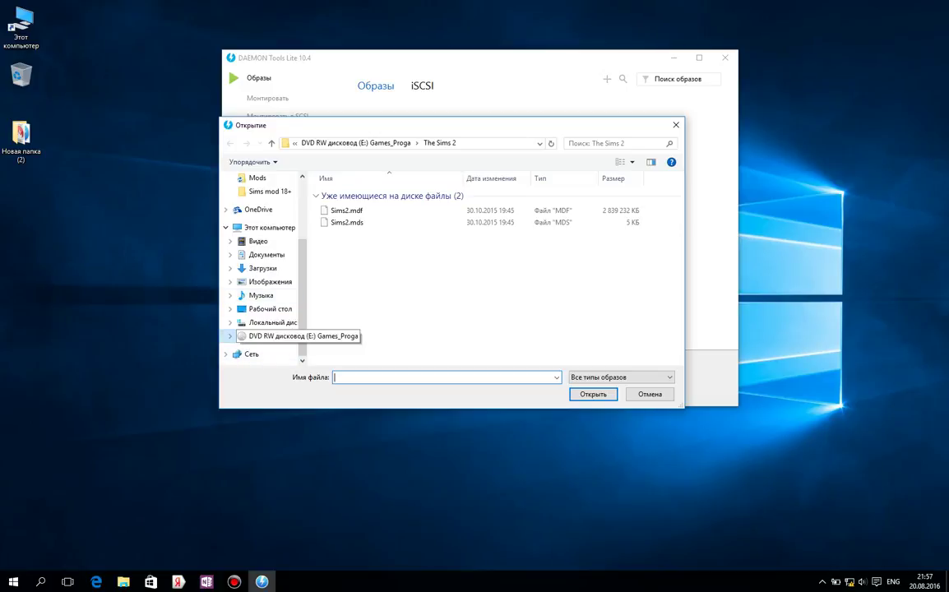
{"action": "left_click", "coordinate": [272, 335]}
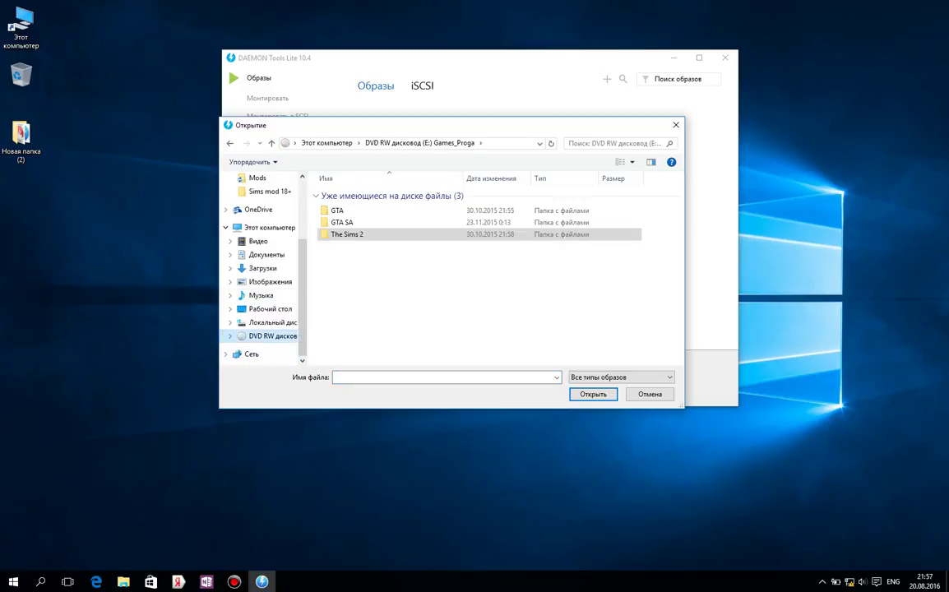
{"action": "double_click", "coordinate": [346, 234]}
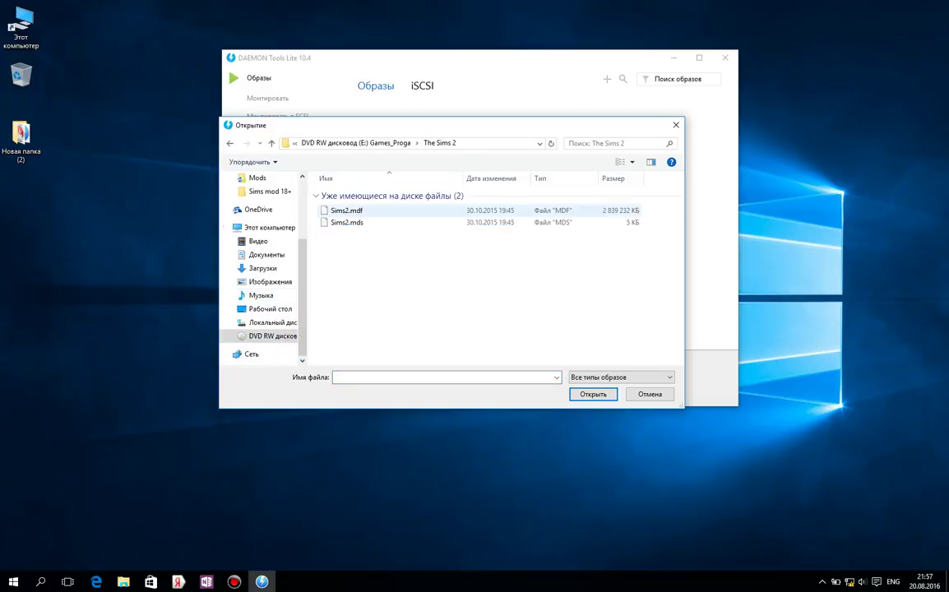
{"action": "double_click", "coordinate": [346, 211]}
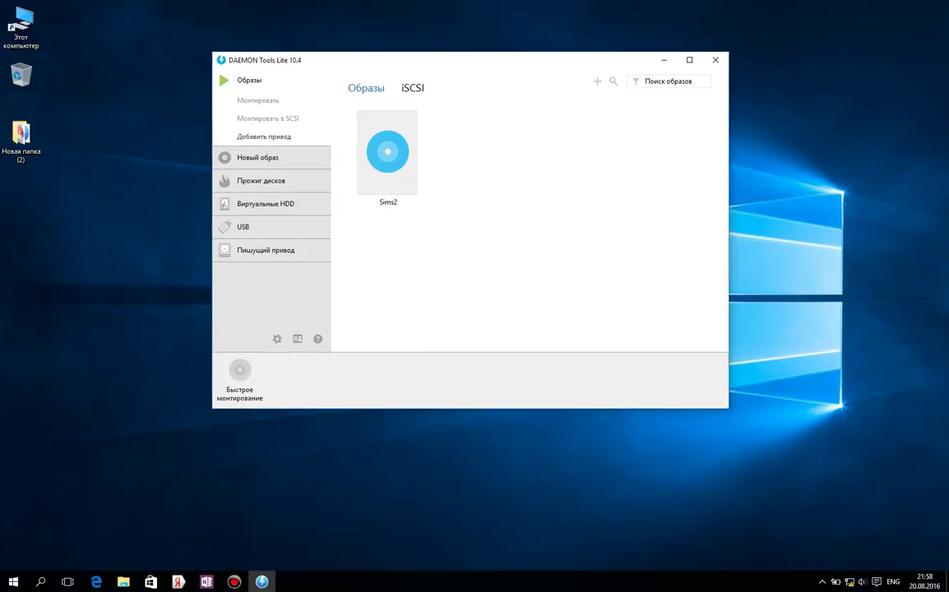
Mount the Sims2 image to a virtual SCSI drive
{"action": "right_click", "coordinate": [383, 154]}
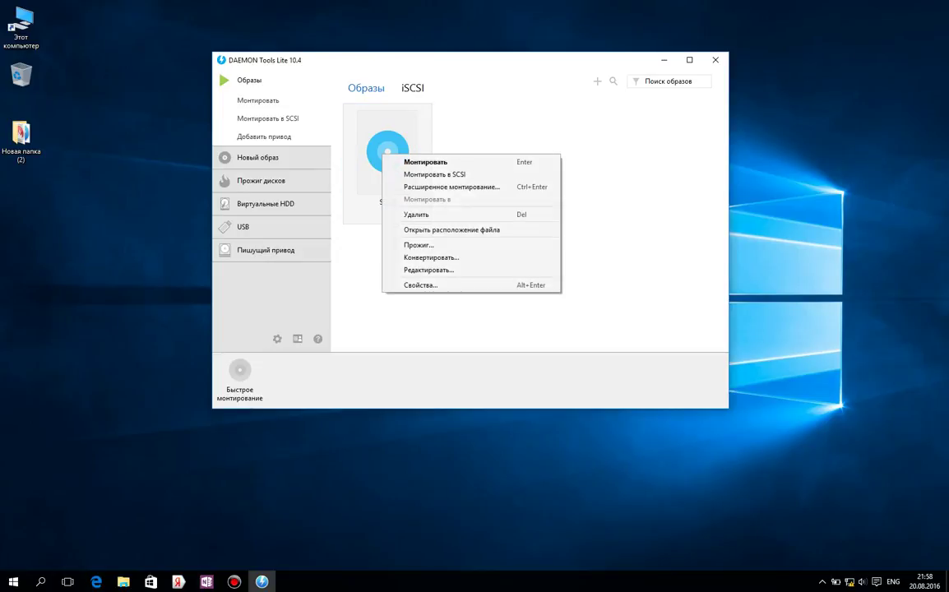
{"action": "key", "text": "Down"}
{"action": "key", "text": "Down"}
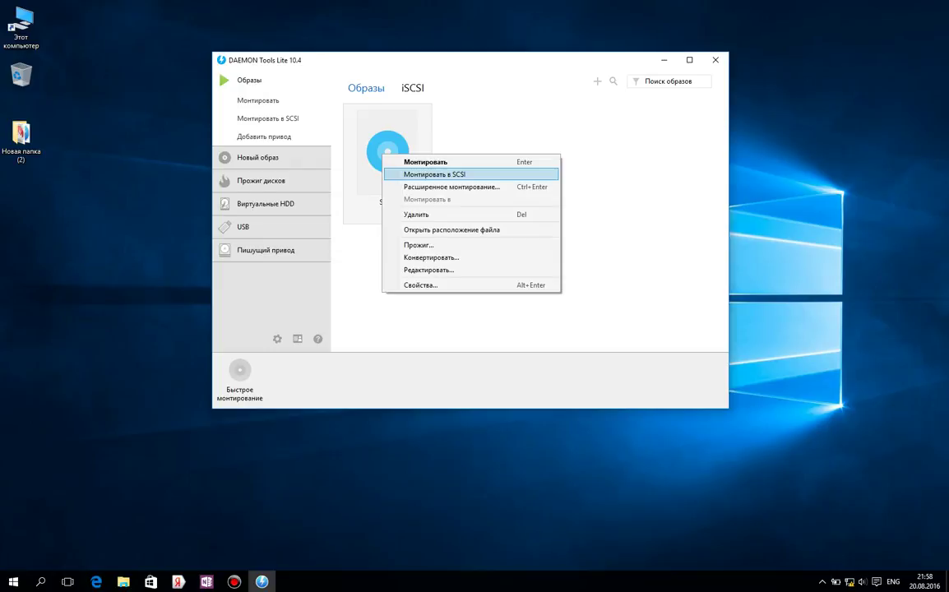
{"action": "key", "text": "Return"}
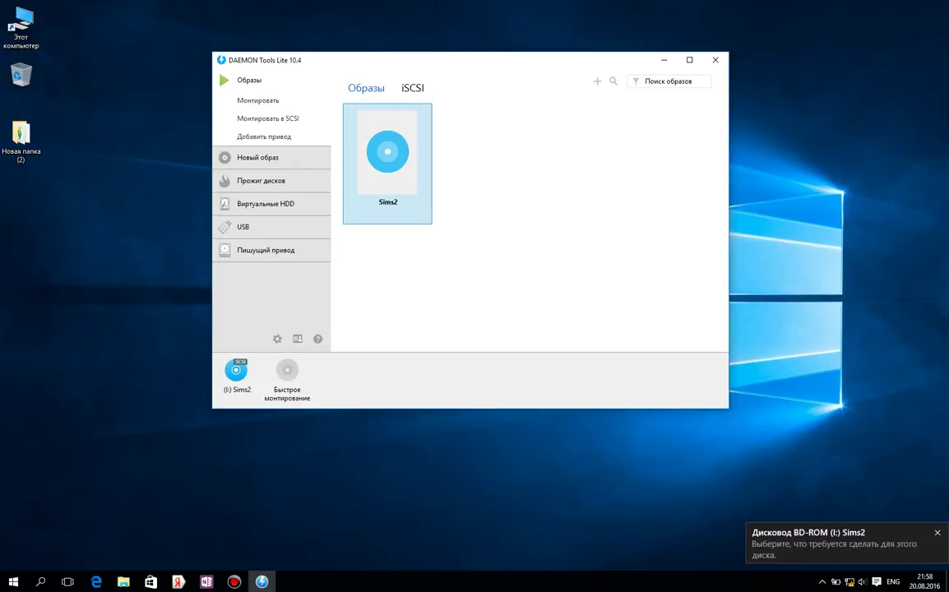
Run Autorun.exe from the mounted Sims2 disc and minimize the DAEMON Tools Lite window
{"action": "left_click", "coordinate": [839, 543]}
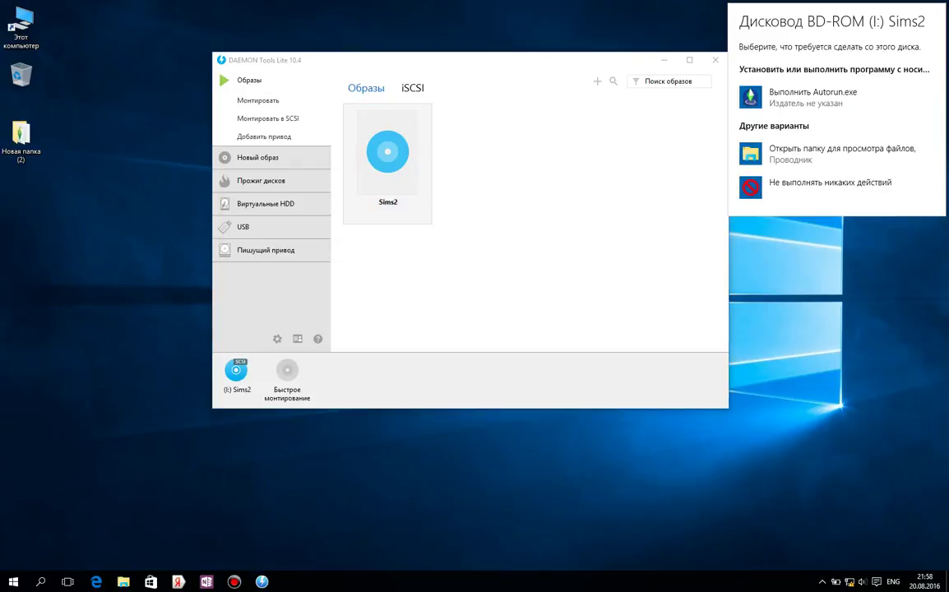
{"action": "left_click", "coordinate": [822, 97]}
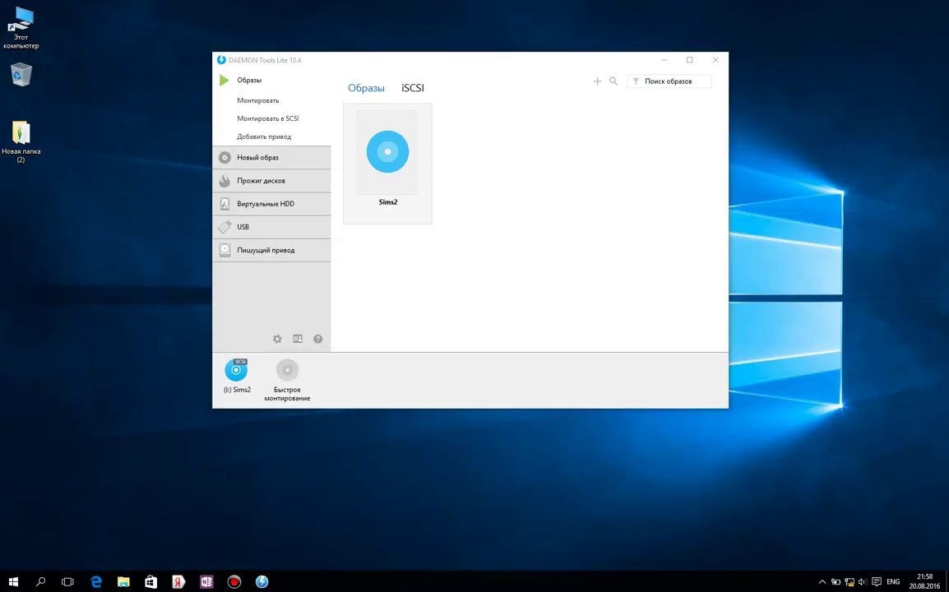
{"action": "left_click", "coordinate": [664, 60]}
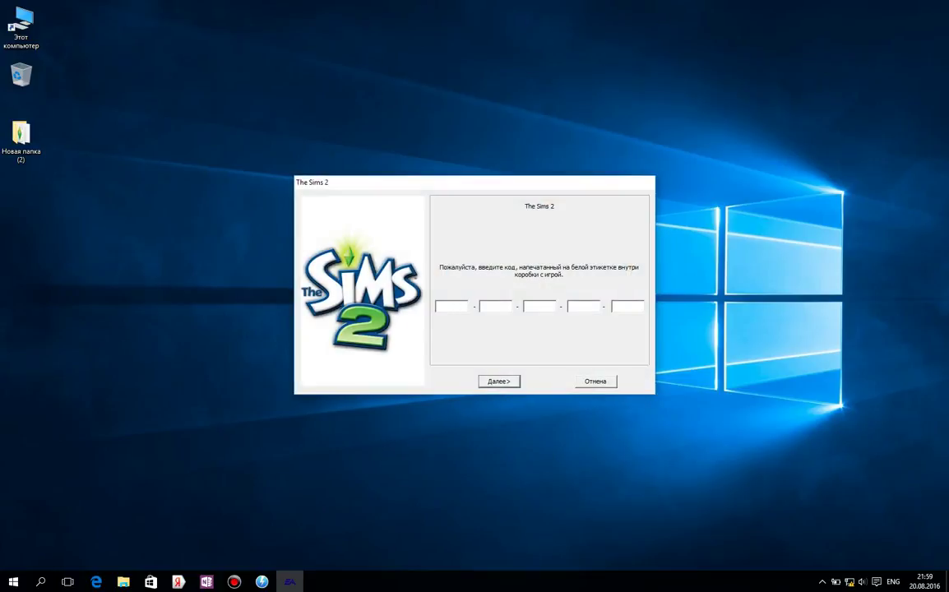
Look through the files on the mounted Sims2 disc (I:) in File Explorer and return to the list of drives
{"action": "left_click_drag", "start_coordinate": [419, 182], "coordinate": [461, 149]}
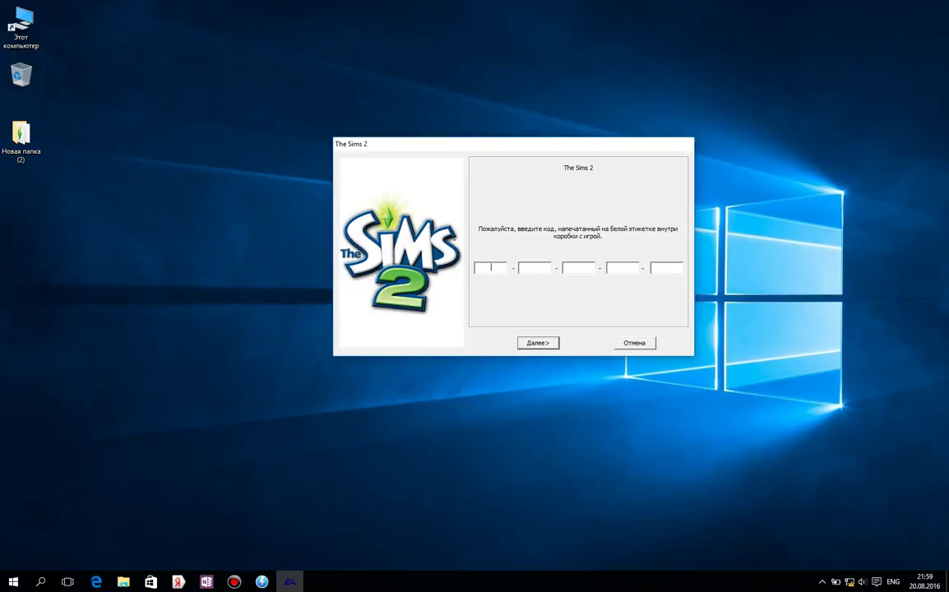
{"action": "double_click", "coordinate": [21, 29]}
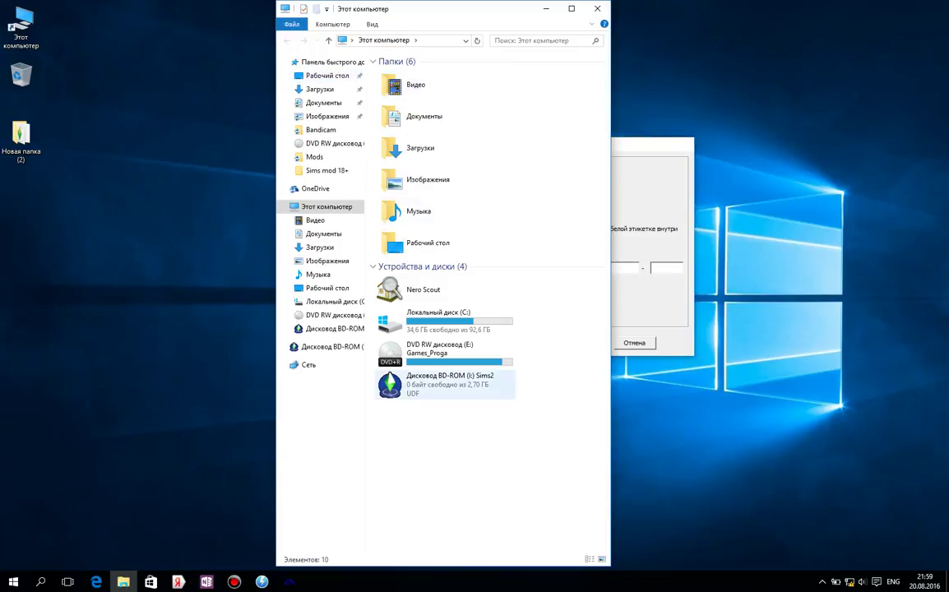
{"action": "right_click", "coordinate": [436, 386]}
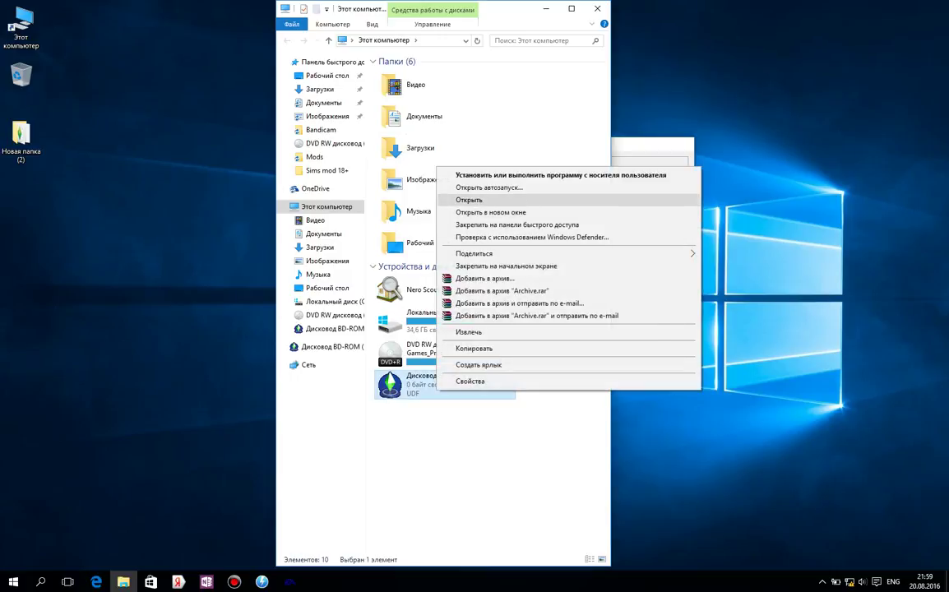
{"action": "left_click", "coordinate": [469, 200]}
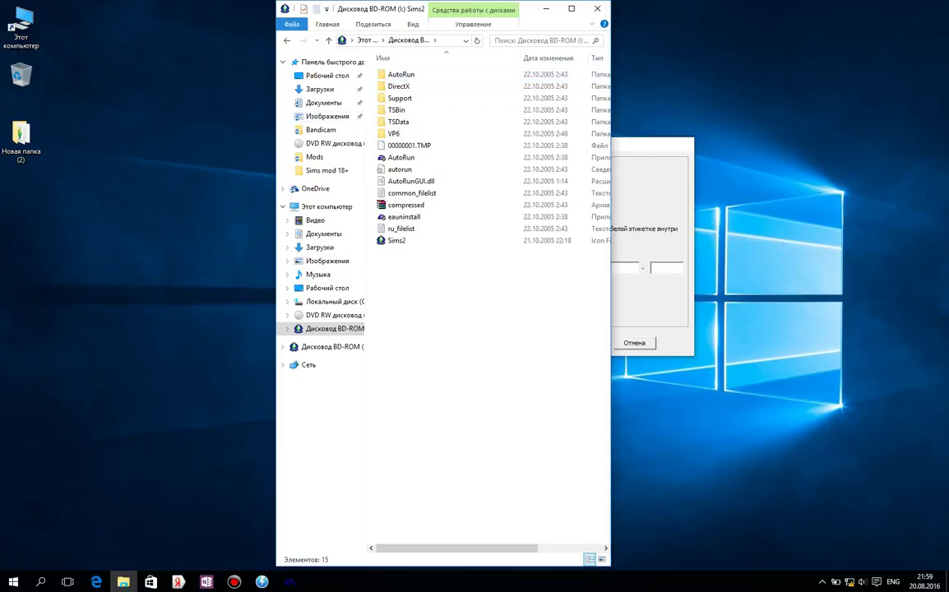
{"action": "key", "text": "alt+Left"}
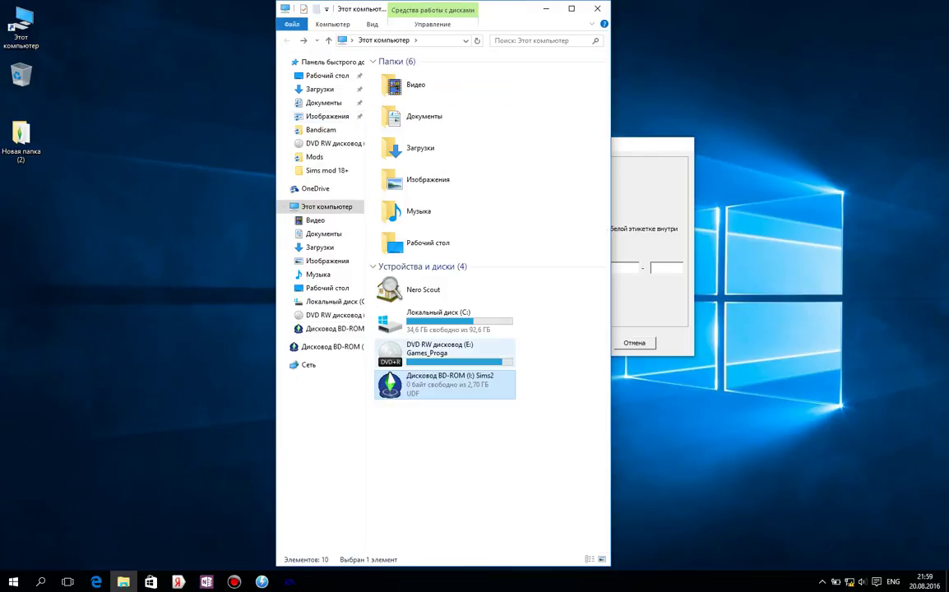
Copy the Keygen file from The Sims 2 folder on the E: drive to the desktop and close File Explorer
{"action": "double_click", "coordinate": [444, 353]}
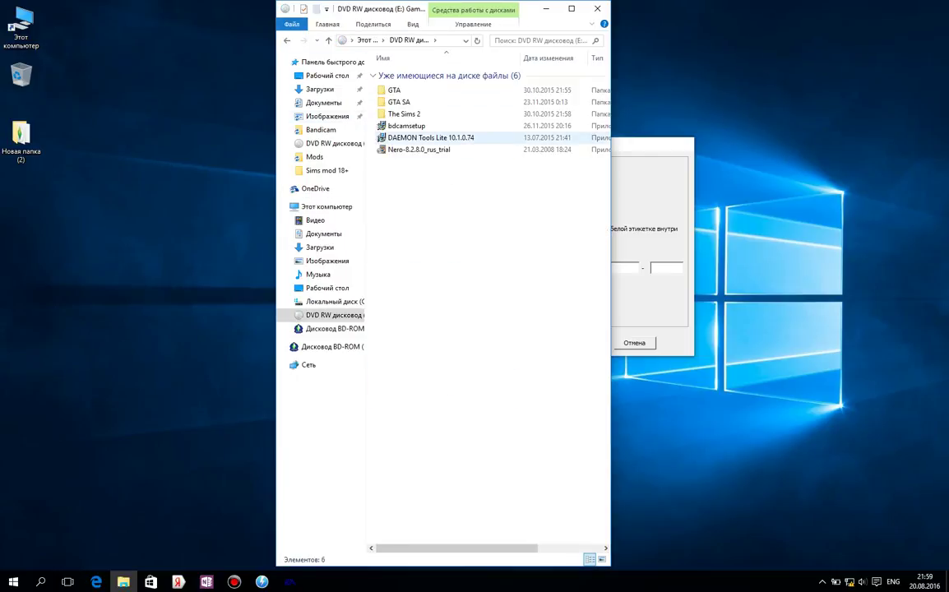
{"action": "left_click", "coordinate": [444, 113]}
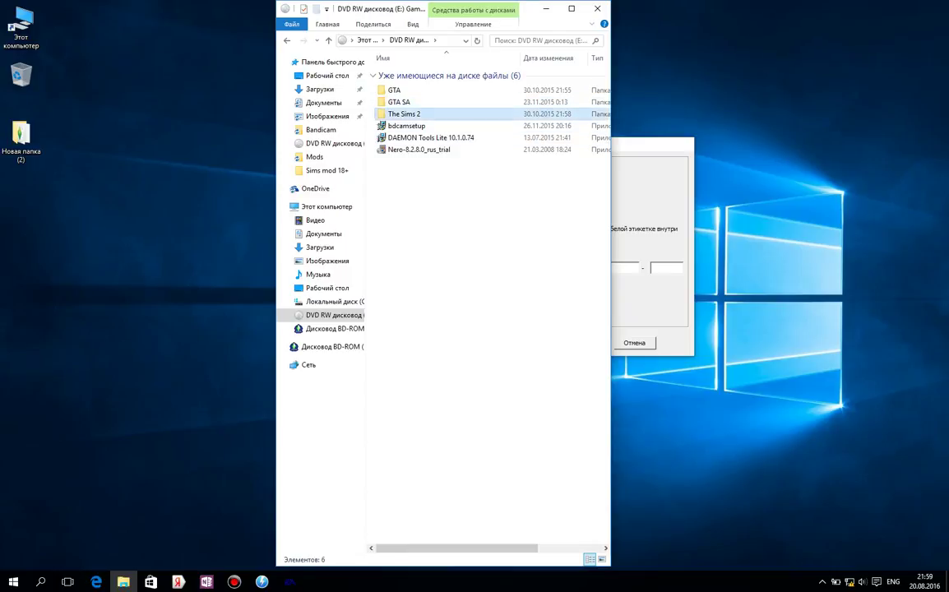
{"action": "double_click", "coordinate": [444, 114]}
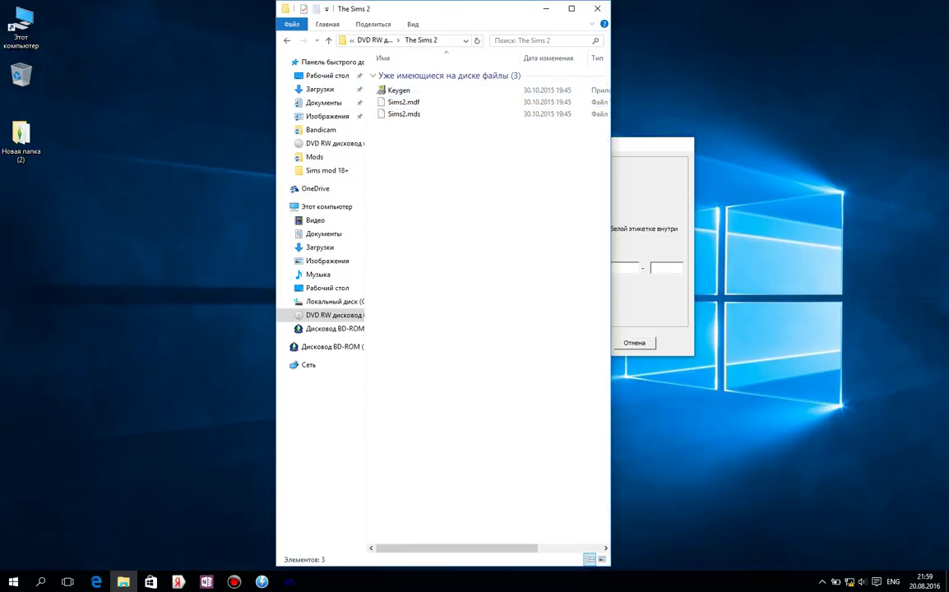
{"action": "left_click_drag", "start_coordinate": [444, 14], "coordinate": [226, 14]}
{"action": "left_click_drag", "start_coordinate": [198, 90], "coordinate": [531, 67]}
{"action": "left_click", "coordinate": [327, 9]}
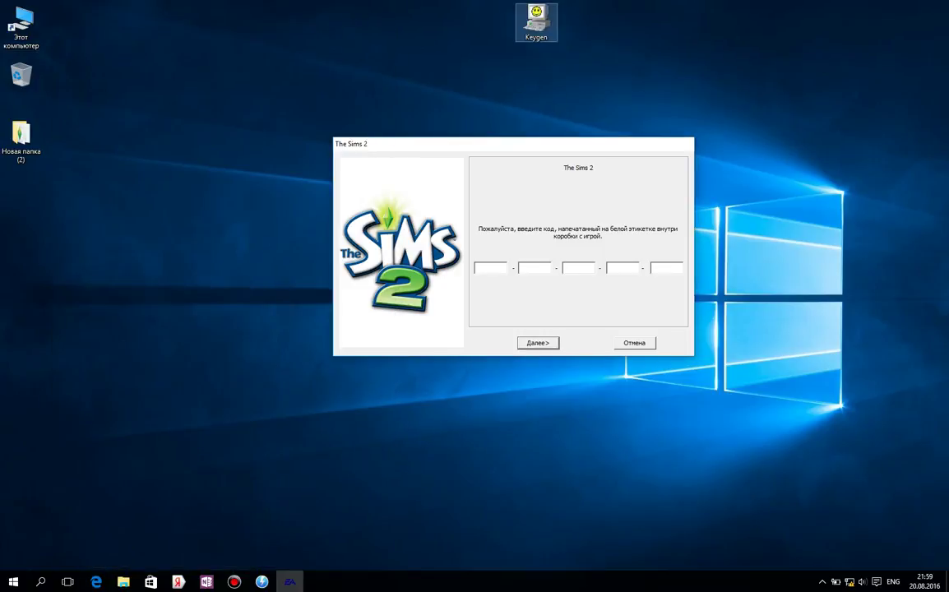
Launch Keygen from the desktop and place its window beside the installer
{"action": "key", "text": "Return"}
{"action": "key", "text": "Return"}
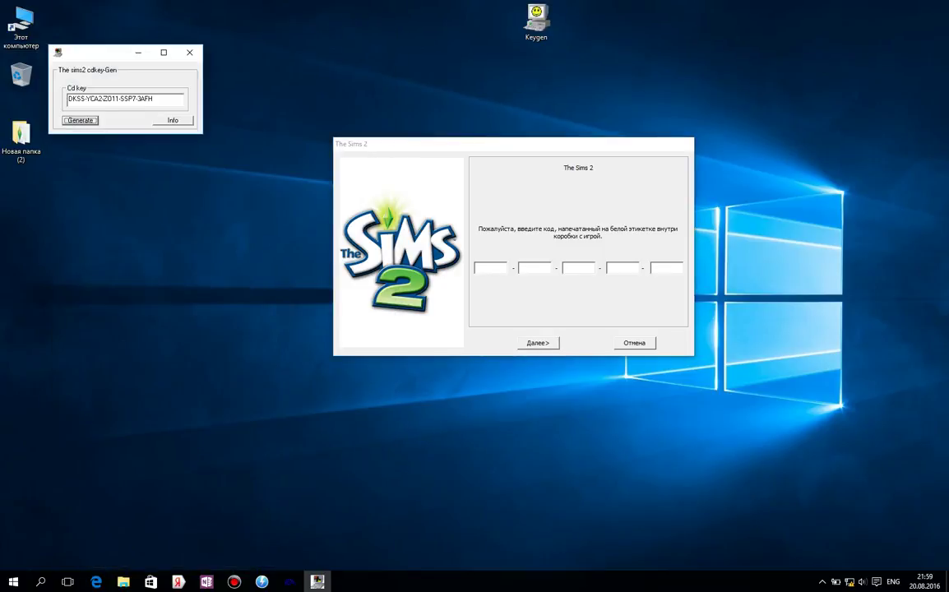
{"action": "left_click_drag", "start_coordinate": [123, 52], "coordinate": [212, 226]}
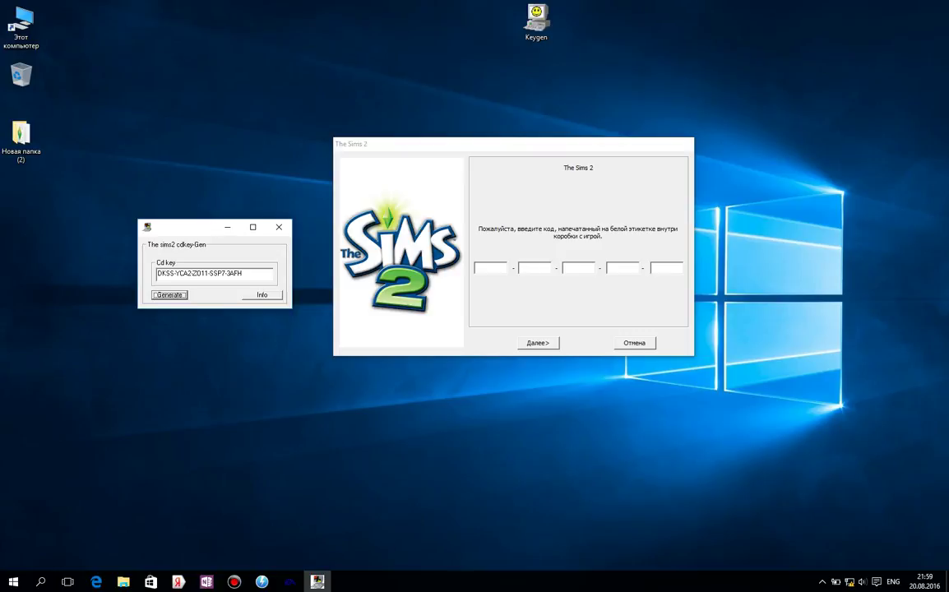
Copy the first group of the CD key into the first code field of the installer
{"action": "left_click_drag", "start_coordinate": [174, 273], "coordinate": [148, 245]}
{"action": "right_click", "coordinate": [167, 270]}
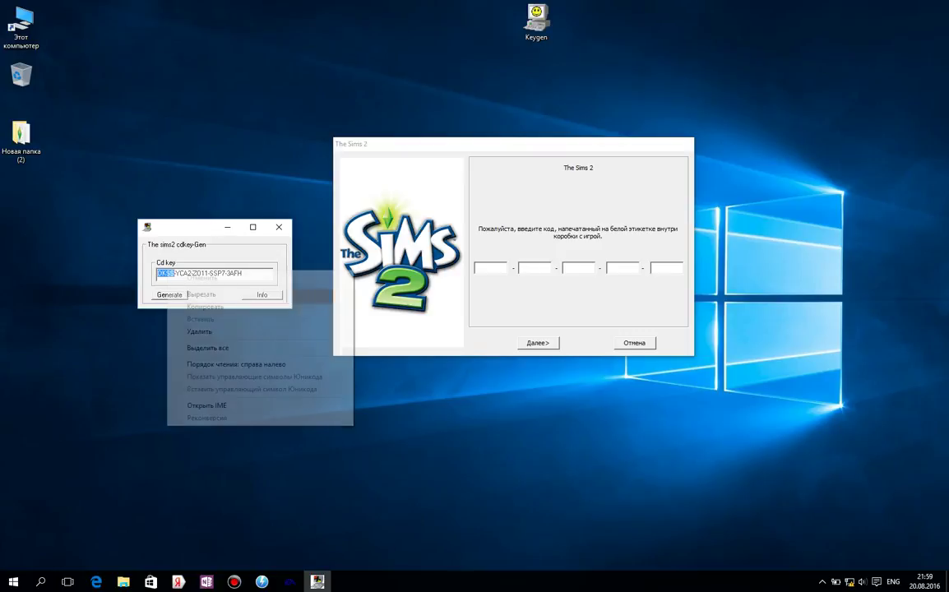
{"action": "left_click", "coordinate": [205, 307]}
{"action": "left_click", "coordinate": [491, 267]}
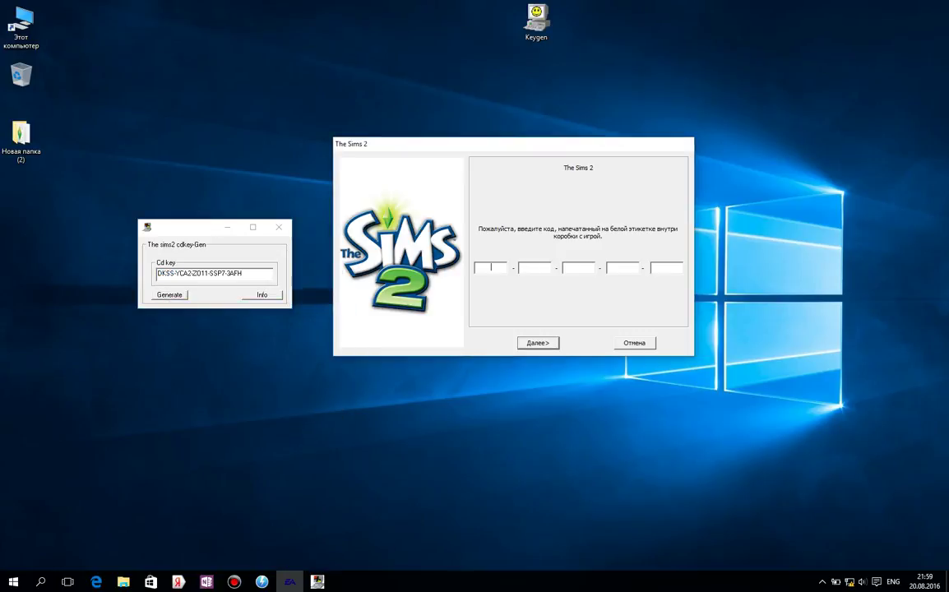
{"action": "right_click", "coordinate": [491, 267]}
{"action": "left_click", "coordinate": [498, 316]}
Try to copy the second group of the CD key into the installer's second code field
{"action": "left_click_drag", "start_coordinate": [174, 273], "coordinate": [192, 273]}
{"action": "right_click", "coordinate": [168, 271]}
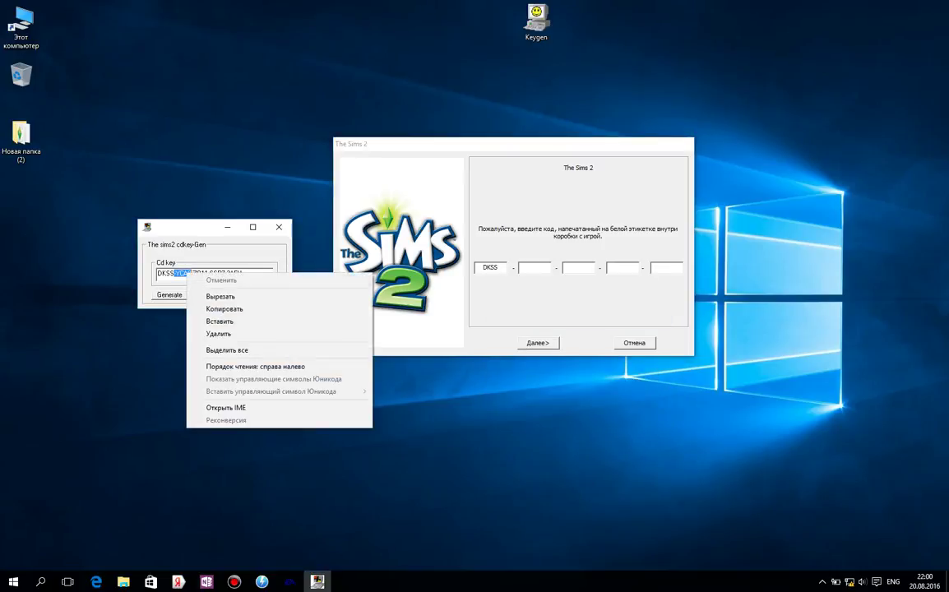
{"action": "left_click", "coordinate": [202, 314]}
{"action": "left_click", "coordinate": [535, 268]}
{"action": "right_click", "coordinate": [535, 267]}
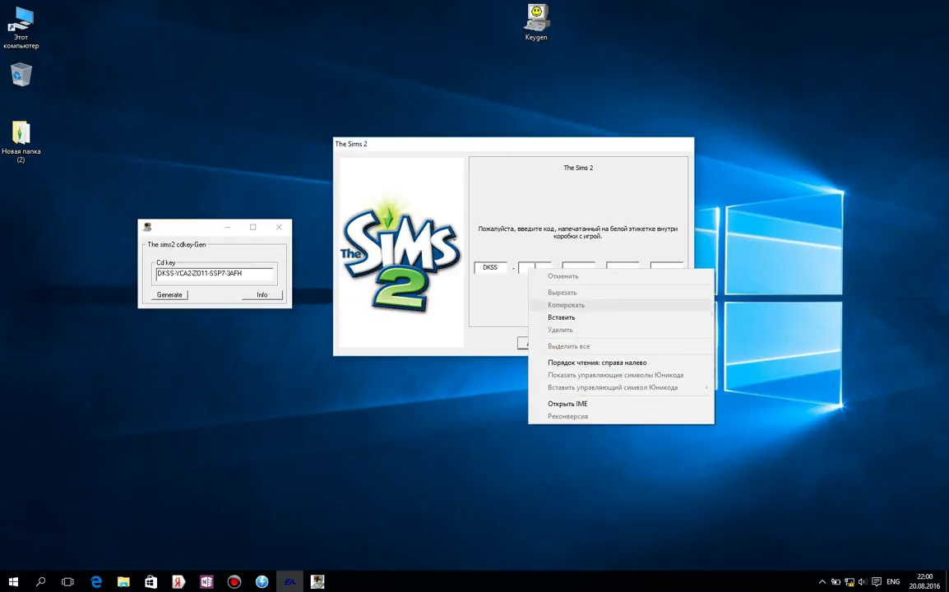
{"action": "left_click", "coordinate": [543, 316]}
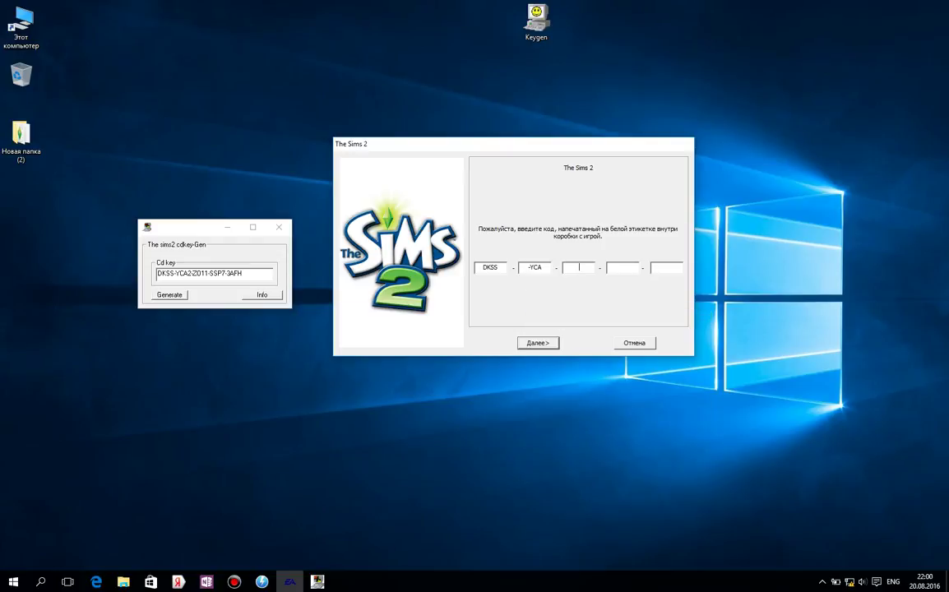
Clear the second code field and try to fill it with the second group cut from the CD key
{"action": "double_click", "coordinate": [534, 268]}
{"action": "key", "text": "BackSpace"}
{"action": "left_click_drag", "start_coordinate": [173, 273], "coordinate": [193, 273]}
{"action": "right_click", "coordinate": [177, 273]}
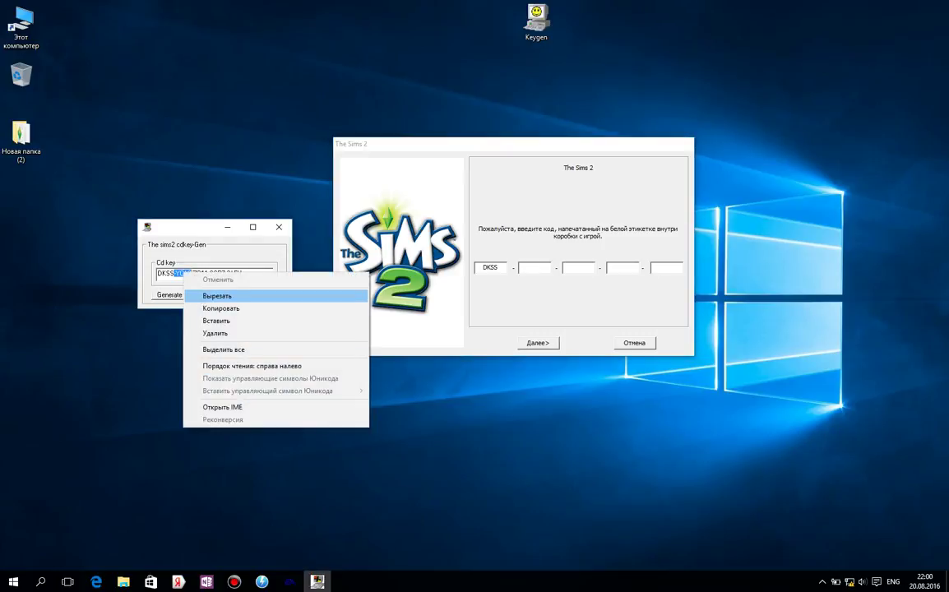
{"action": "left_click", "coordinate": [238, 294]}
{"action": "left_click", "coordinate": [535, 267]}
{"action": "right_click", "coordinate": [535, 267]}
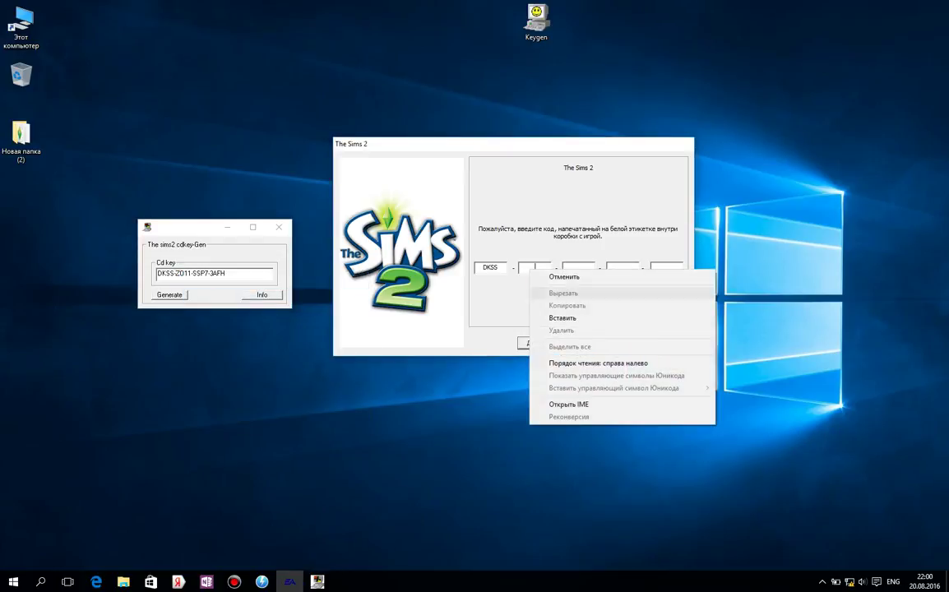
{"action": "left_click", "coordinate": [553, 317]}
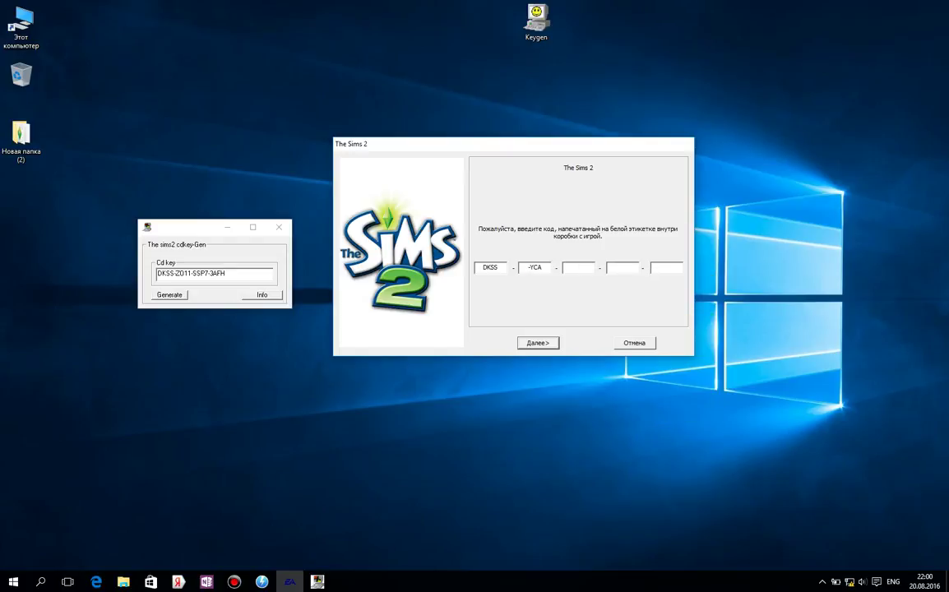
Clear the first and second code fields in the installer
{"action": "left_click_drag", "start_coordinate": [528, 267], "coordinate": [542, 267]}
{"action": "key", "text": "BackSpace"}
{"action": "key", "text": "shift+Tab"}
{"action": "key", "text": "BackSpace"}
Generate a new CD key and copy its first group into the installer's first code field
{"action": "left_click", "coordinate": [170, 295]}
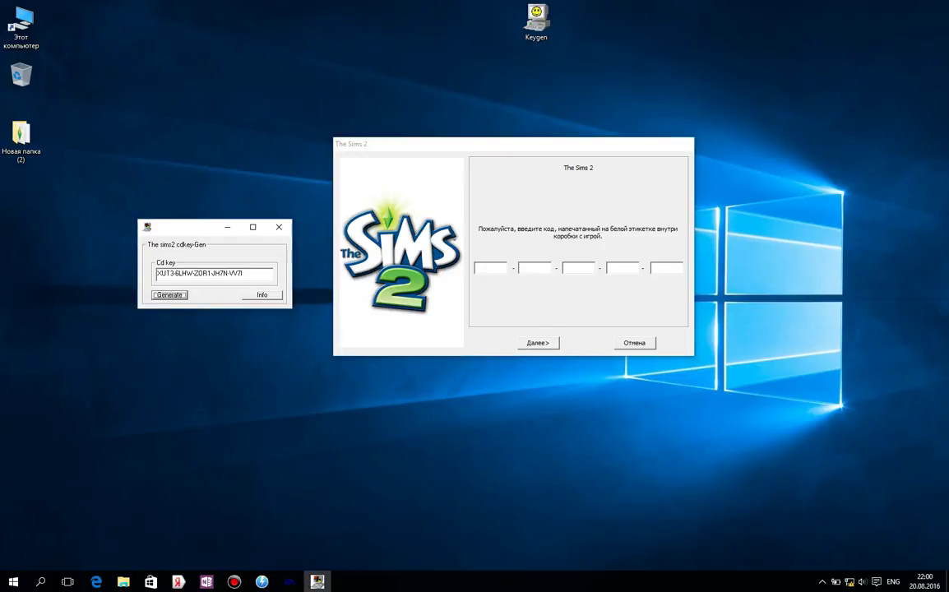
{"action": "left_click_drag", "start_coordinate": [156, 273], "coordinate": [174, 273]}
{"action": "right_click", "coordinate": [164, 273]}
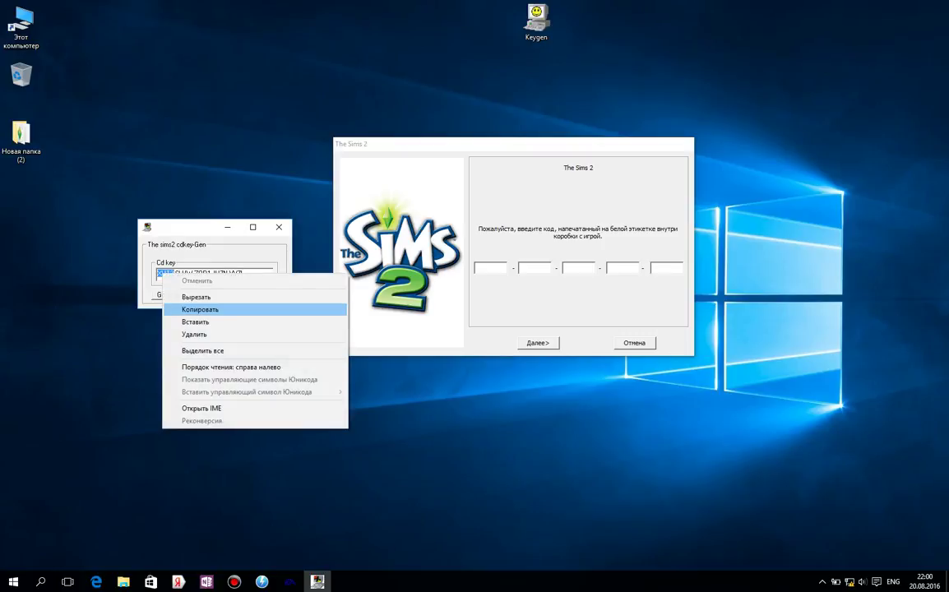
{"action": "left_click", "coordinate": [197, 309]}
{"action": "left_click", "coordinate": [490, 268]}
{"action": "right_click", "coordinate": [492, 270]}
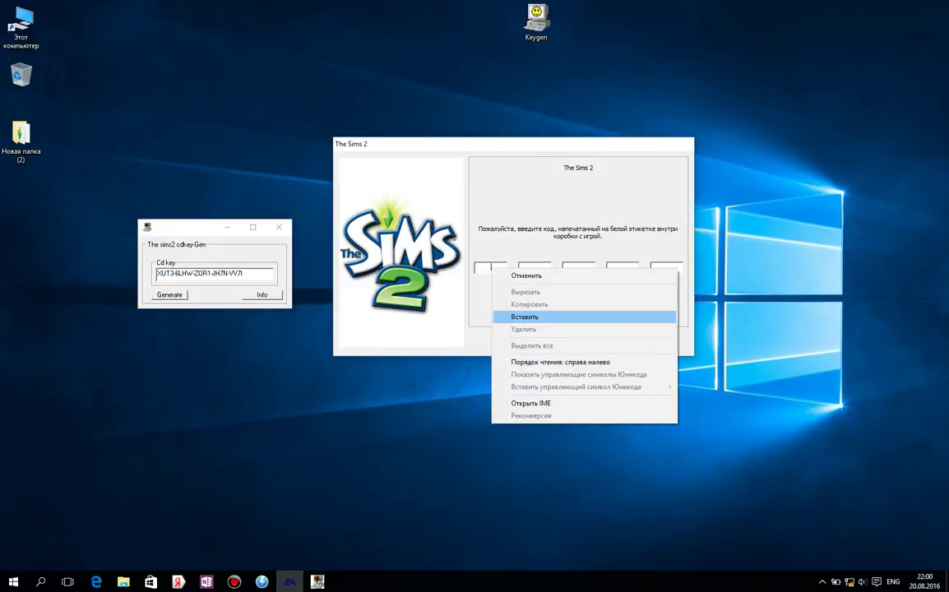
{"action": "left_click", "coordinate": [524, 317]}
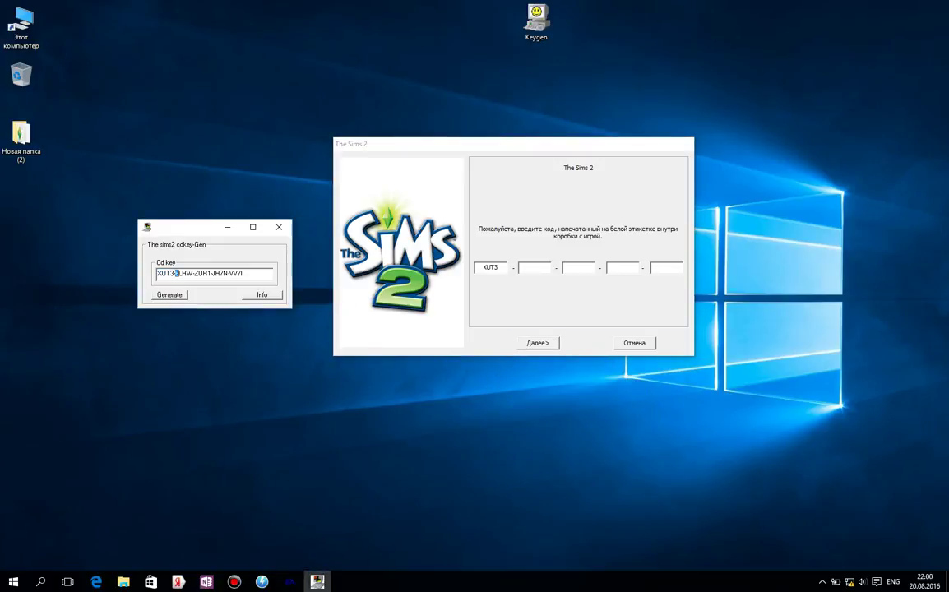
Copy the second group of the new CD key into the installer's second code field
{"action": "left_click_drag", "start_coordinate": [174, 273], "coordinate": [193, 273]}
{"action": "right_click", "coordinate": [169, 271]}
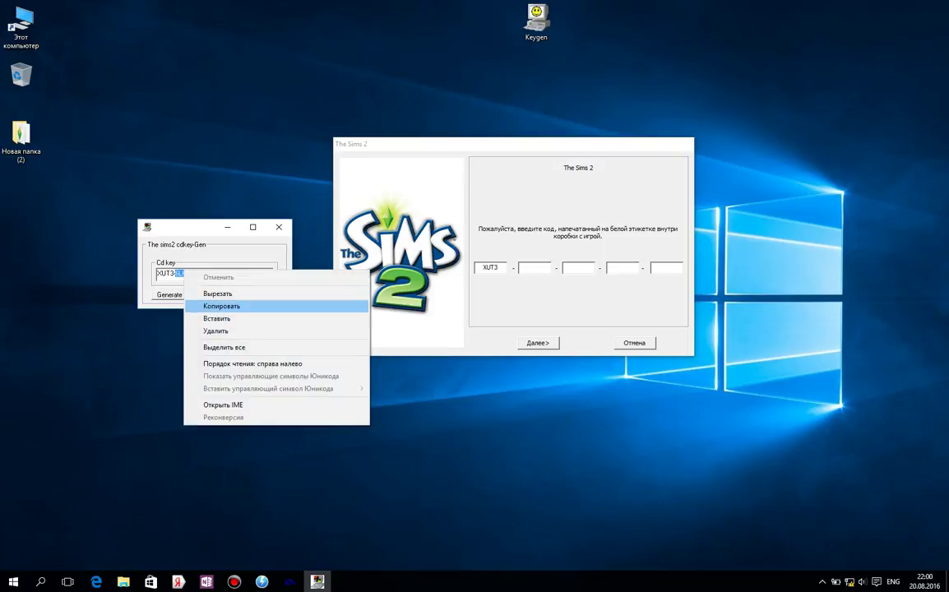
{"action": "left_click", "coordinate": [199, 304]}
{"action": "left_click", "coordinate": [534, 269]}
{"action": "right_click", "coordinate": [534, 268]}
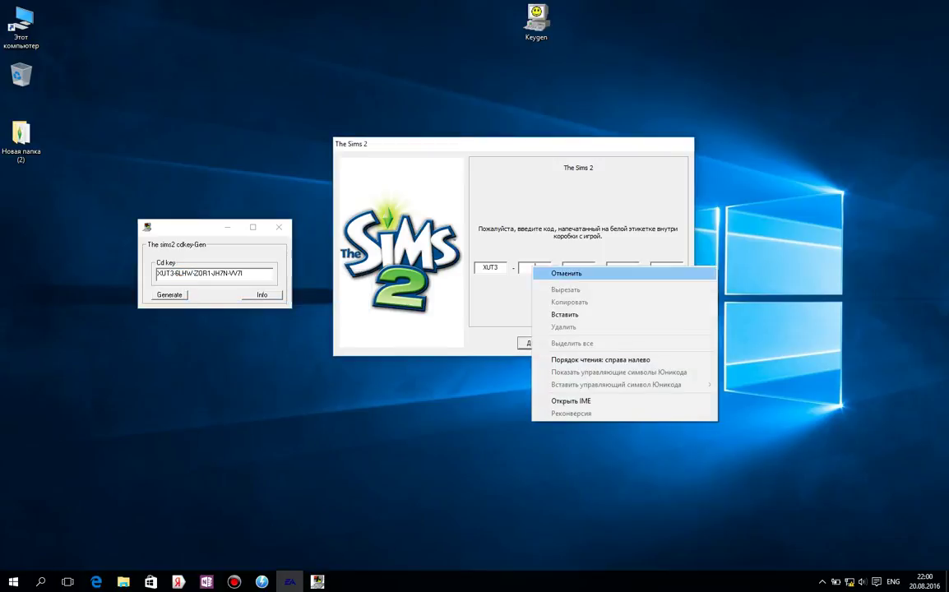
{"action": "left_click", "coordinate": [551, 316]}
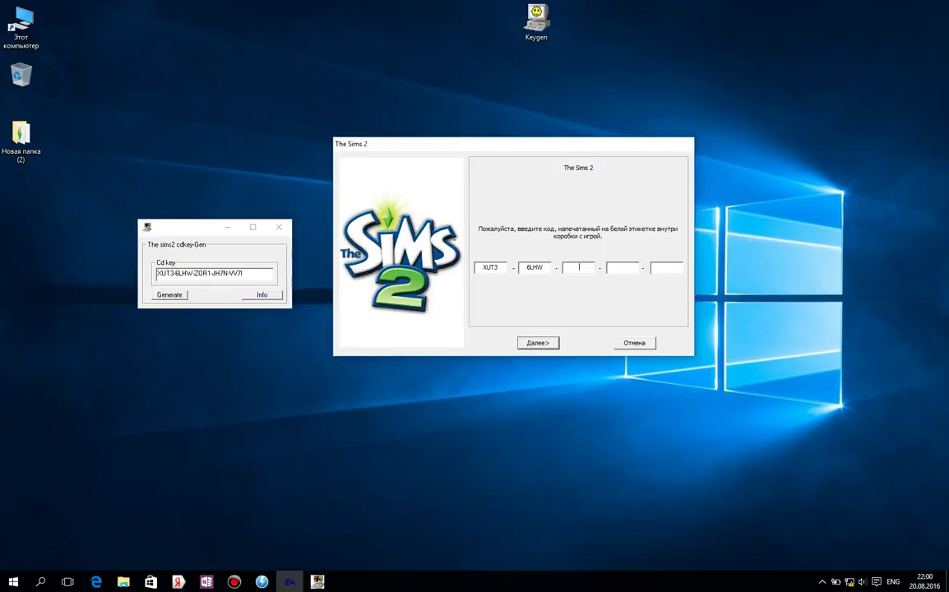
Copy the third group of the CD key, without its hyphen, into the installer's third code field
{"action": "left_click_drag", "start_coordinate": [192, 273], "coordinate": [205, 273]}
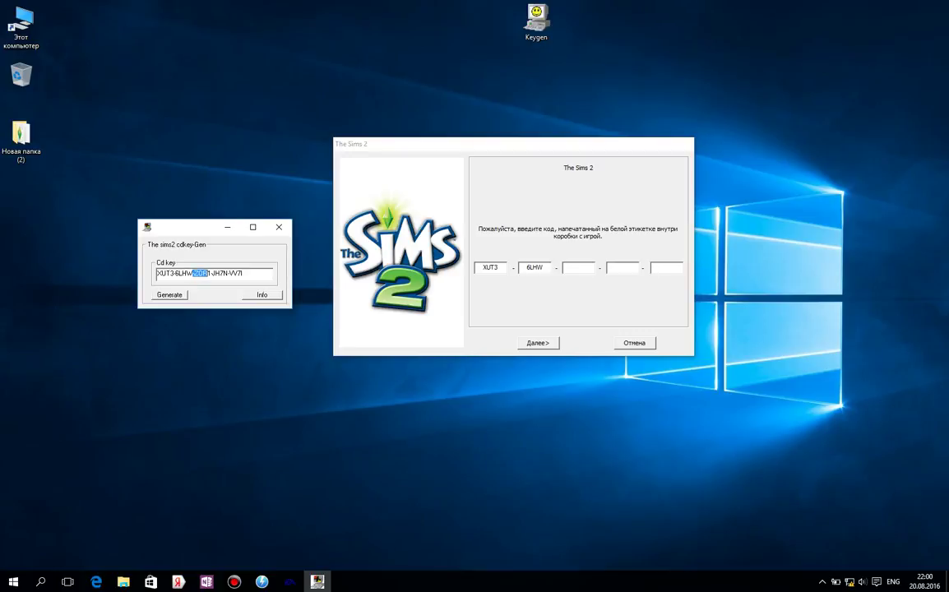
{"action": "right_click", "coordinate": [201, 272]}
{"action": "key", "text": "Escape"}
{"action": "left_click_drag", "start_coordinate": [211, 273], "coordinate": [194, 273]}
{"action": "right_click", "coordinate": [195, 274]}
{"action": "left_click", "coordinate": [234, 312]}
{"action": "left_click", "coordinate": [578, 267]}
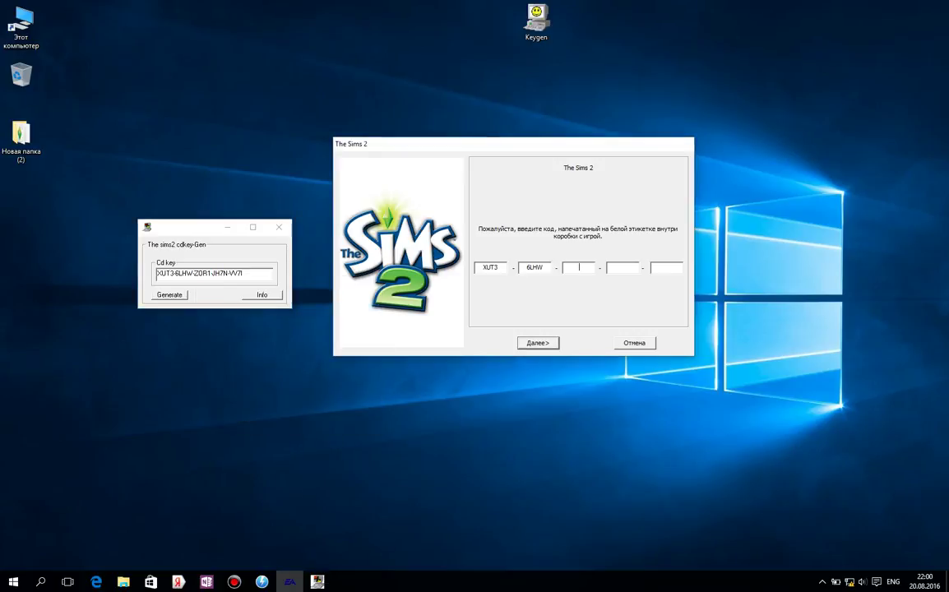
{"action": "right_click", "coordinate": [579, 267]}
{"action": "left_click", "coordinate": [617, 313]}
Copy the fourth group of the CD key, without its hyphen, into the installer's fourth code field
{"action": "left_click_drag", "start_coordinate": [228, 273], "coordinate": [210, 273]}
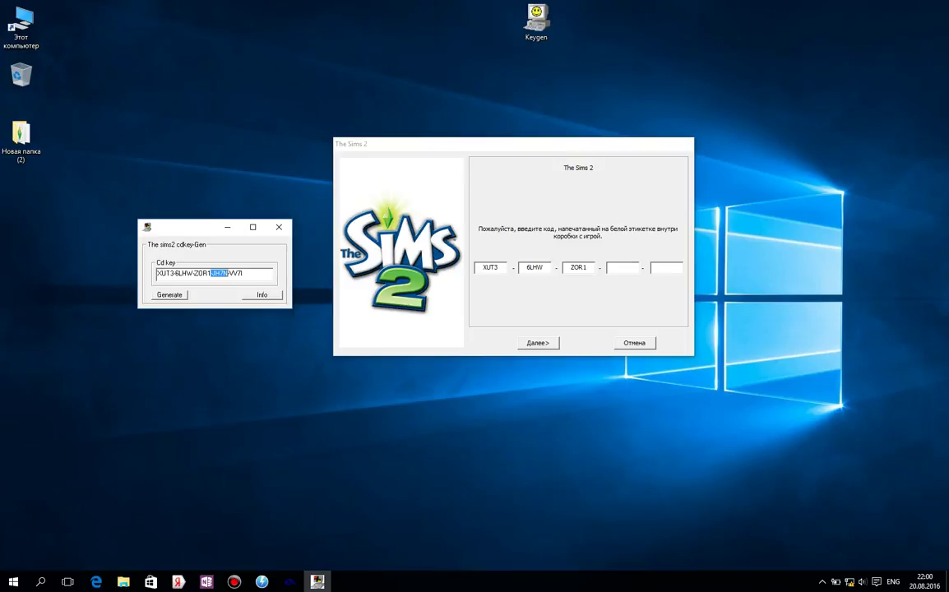
{"action": "right_click", "coordinate": [218, 273]}
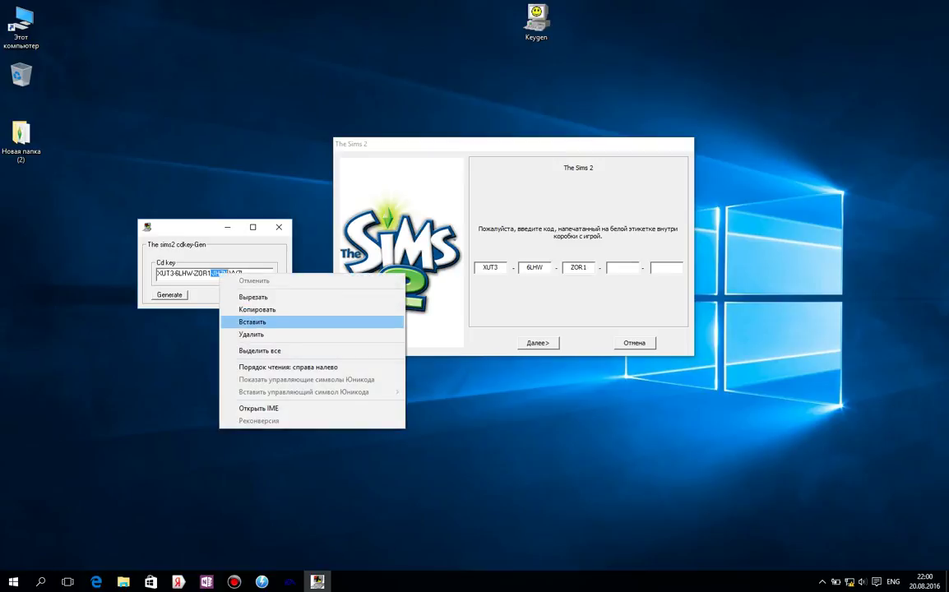
{"action": "key", "text": "Escape"}
{"action": "left_click", "coordinate": [230, 273]}
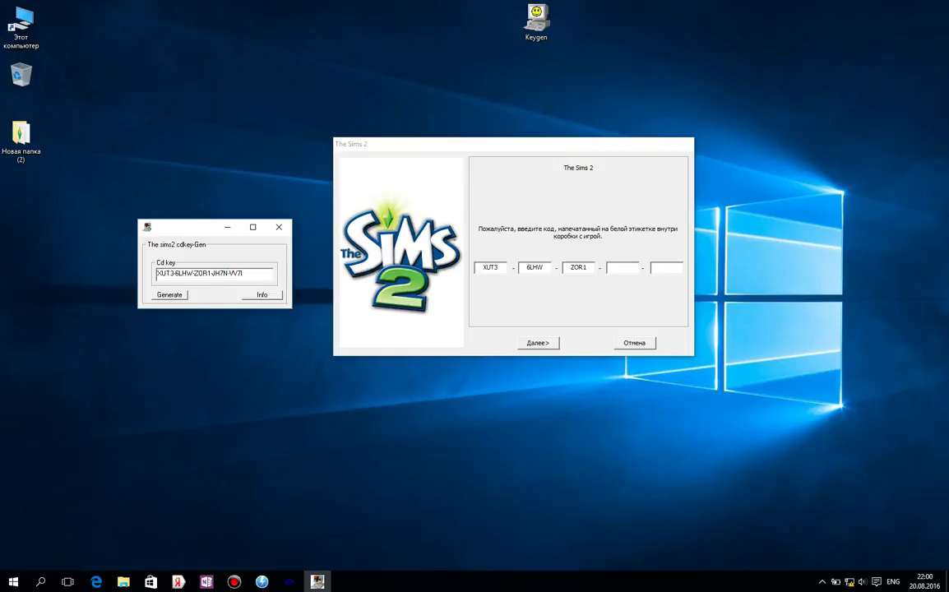
{"action": "left_click_drag", "start_coordinate": [231, 273], "coordinate": [212, 273]}
{"action": "left_click", "coordinate": [211, 273]}
{"action": "left_click_drag", "start_coordinate": [211, 273], "coordinate": [227, 273]}
{"action": "right_click", "coordinate": [221, 273]}
{"action": "left_click", "coordinate": [263, 312]}
{"action": "left_click", "coordinate": [622, 267]}
{"action": "right_click", "coordinate": [618, 267]}
{"action": "left_click", "coordinate": [636, 311]}
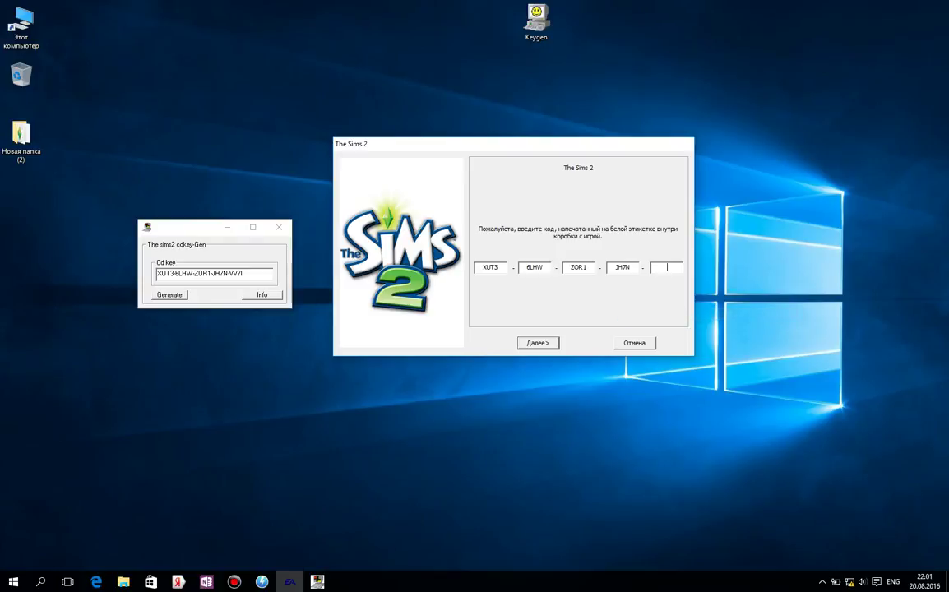
Copy the last group of the CD key into the installer's fifth code field and submit the complete key
{"action": "left_click_drag", "start_coordinate": [246, 273], "coordinate": [230, 273]}
{"action": "right_click", "coordinate": [236, 273]}
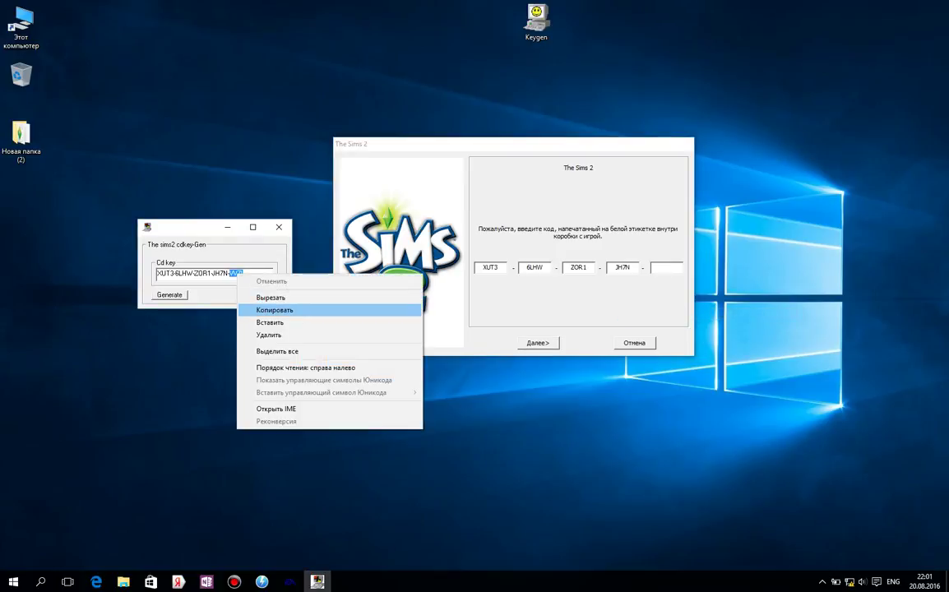
{"action": "left_click", "coordinate": [275, 310]}
{"action": "left_click", "coordinate": [666, 268]}
{"action": "right_click", "coordinate": [668, 267]}
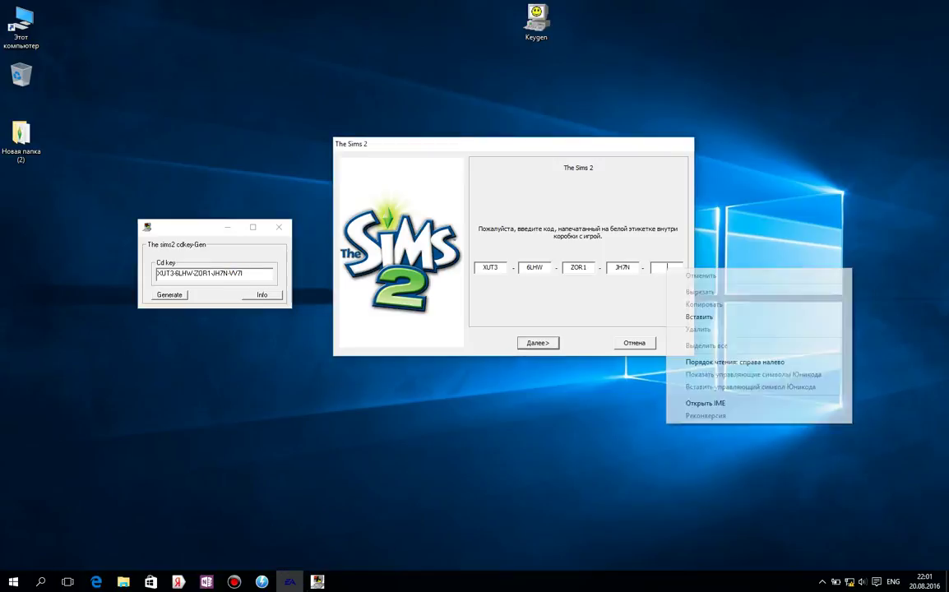
{"action": "left_click", "coordinate": [699, 317]}
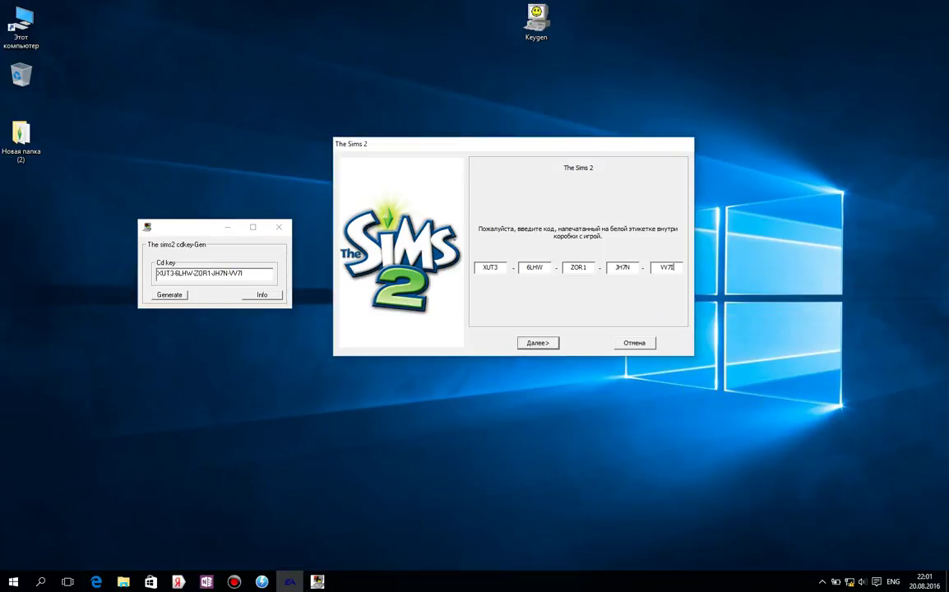
{"action": "key", "text": "Return"}
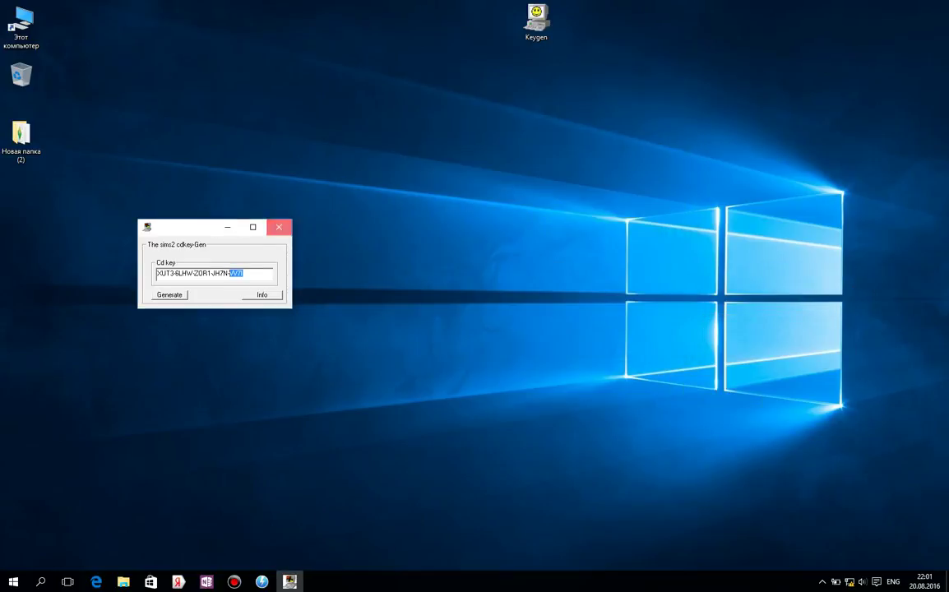
Close the CD key generator window
{"action": "left_click", "coordinate": [279, 227]}
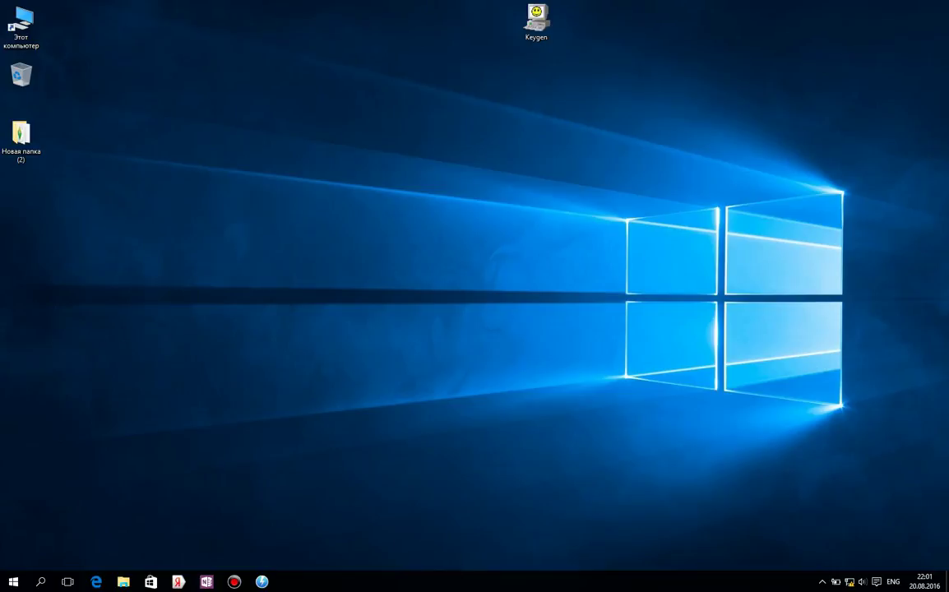
{"action": "left_click", "coordinate": [124, 581]}
{"action": "left_click", "coordinate": [123, 581]}
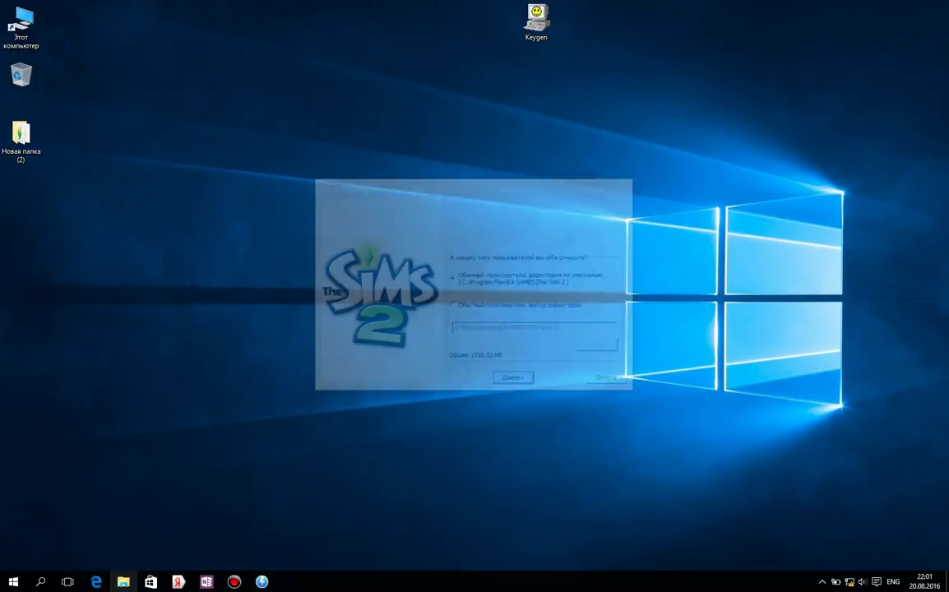
{"action": "left_click", "coordinate": [123, 581]}
{"action": "left_click", "coordinate": [124, 581]}
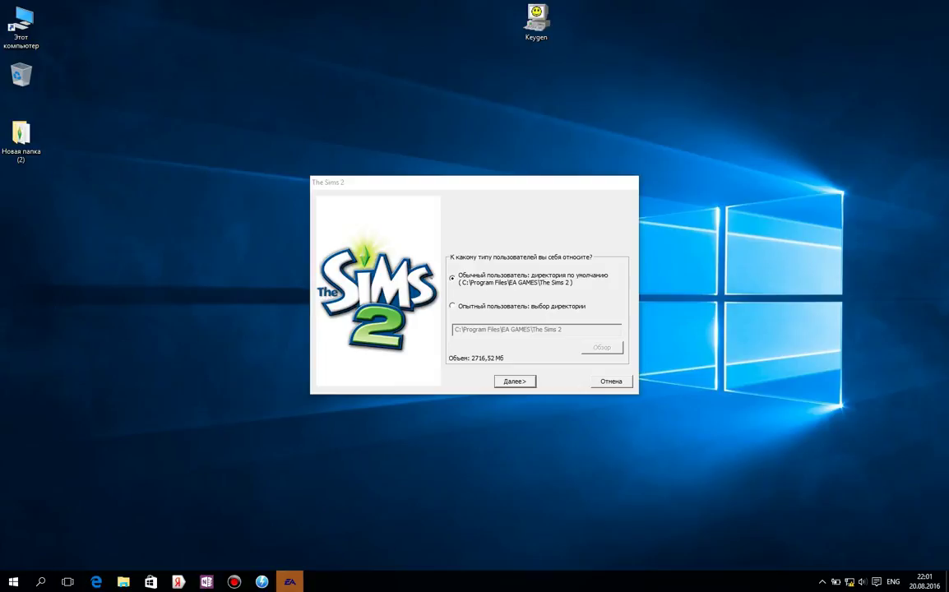
Start the installation in the default directory C:\Program Files\EA GAMES\The Sims 2, agreeing to the additional data on drive C:
{"action": "left_click", "coordinate": [453, 305]}
{"action": "left_click", "coordinate": [452, 278]}
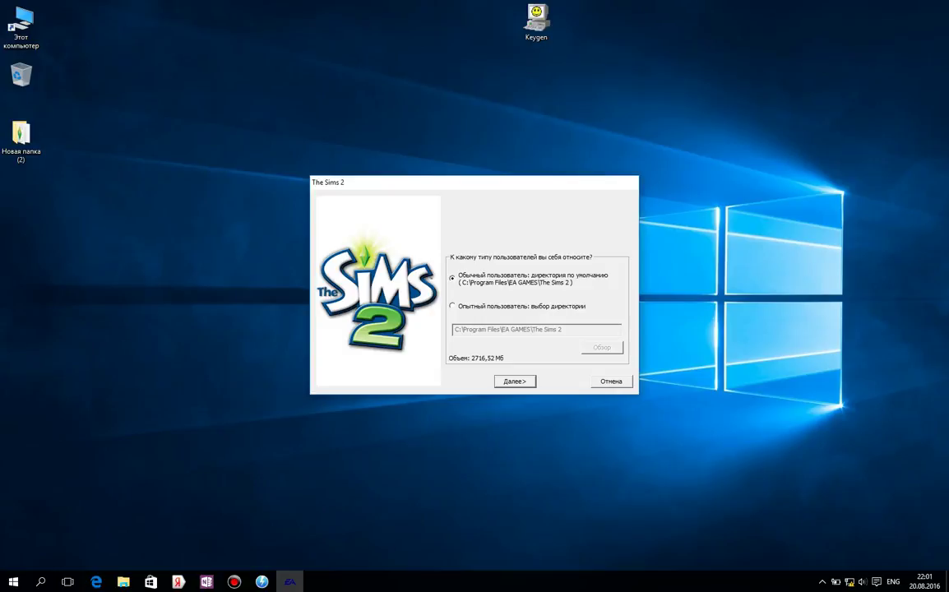
{"action": "key", "text": "Return"}
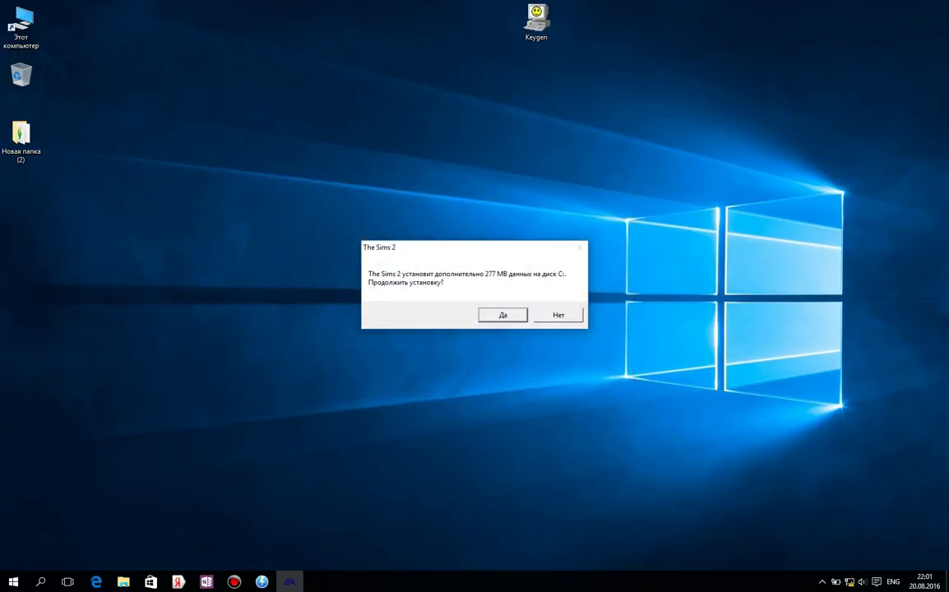
{"action": "key", "text": "Return"}
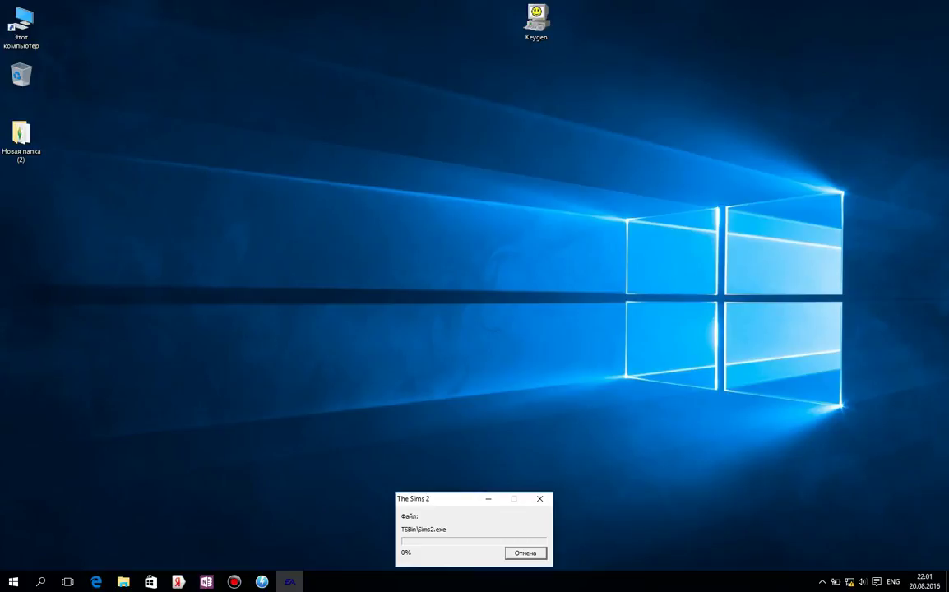
{"action": "left_click_drag", "start_coordinate": [451, 499], "coordinate": [383, 342]}
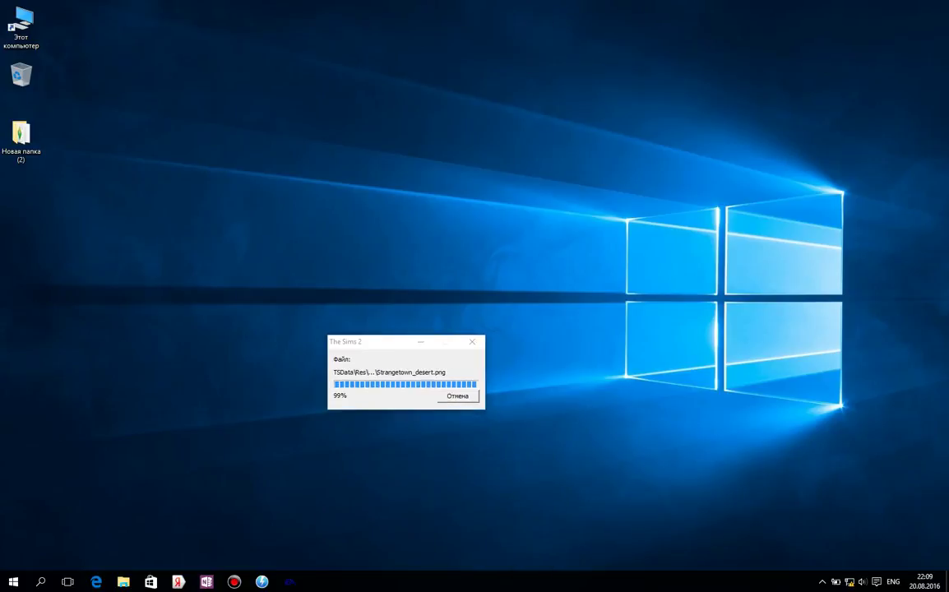
{"action": "left_click", "coordinate": [822, 582]}
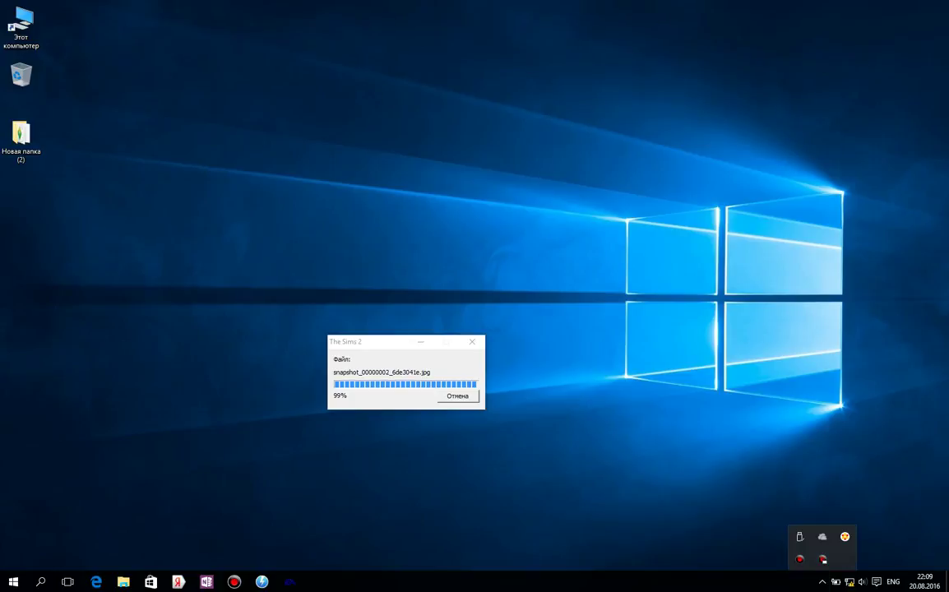
{"action": "left_click_drag", "start_coordinate": [251, 244], "coordinate": [520, 465]}
{"action": "mouse_move", "coordinate": [309, 296]}
{"action": "left_mouse_down"}
{"action": "mouse_move", "coordinate": [336, 411]}
{"action": "mouse_move", "coordinate": [537, 455]}
{"action": "left_mouse_up"}
{"action": "left_click_drag", "start_coordinate": [310, 296], "coordinate": [544, 460]}
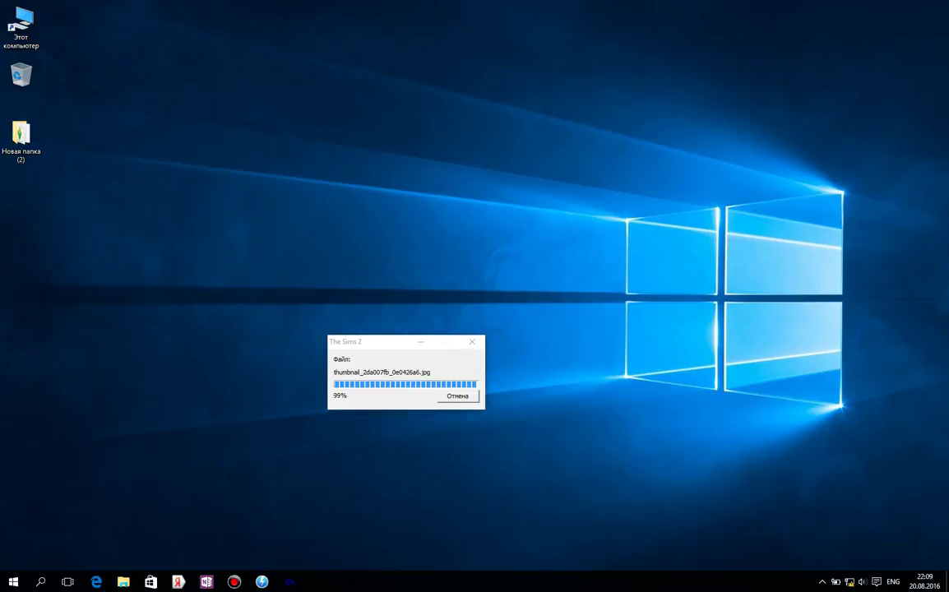
{"action": "left_click_drag", "start_coordinate": [310, 300], "coordinate": [504, 432]}
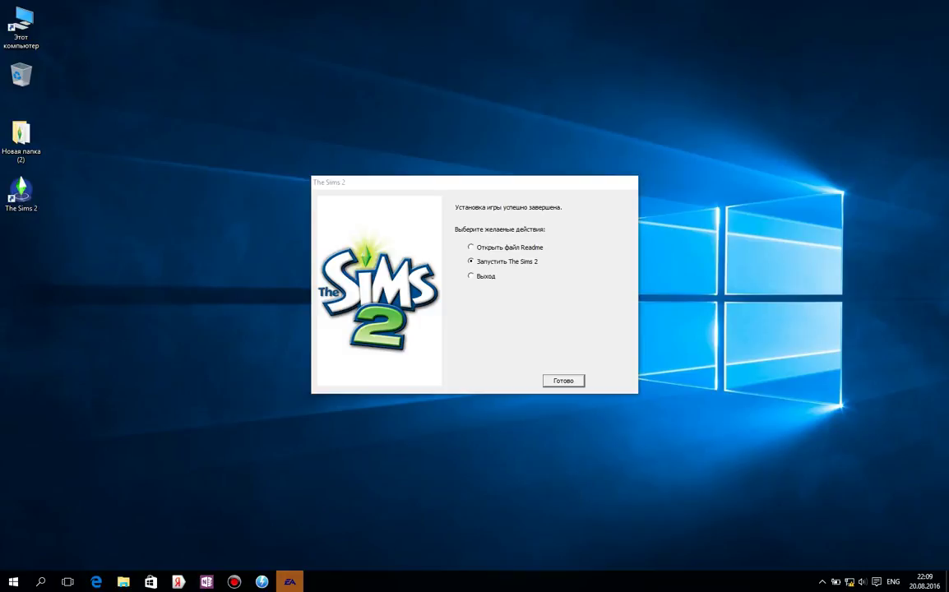
Finish the installer with the option to launch The Sims 2, and exit the game from the town selection screen
{"action": "key", "text": "Return"}
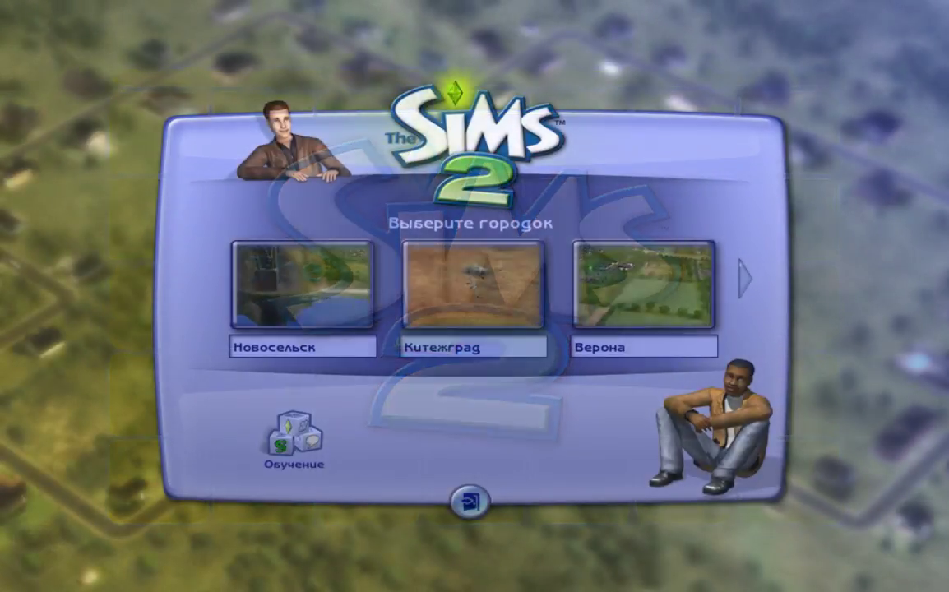
{"action": "left_click", "coordinate": [470, 502]}
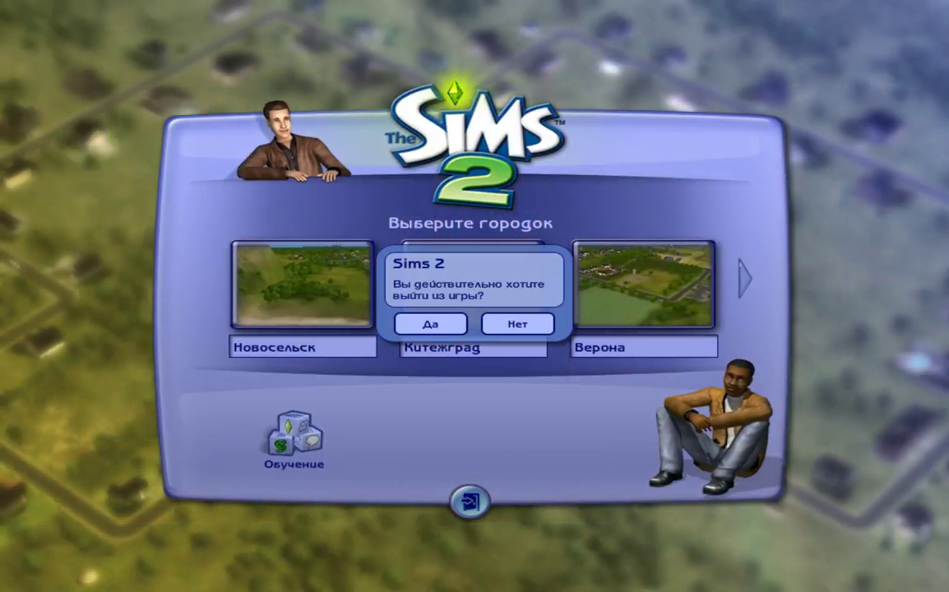
{"action": "key", "text": "Return"}
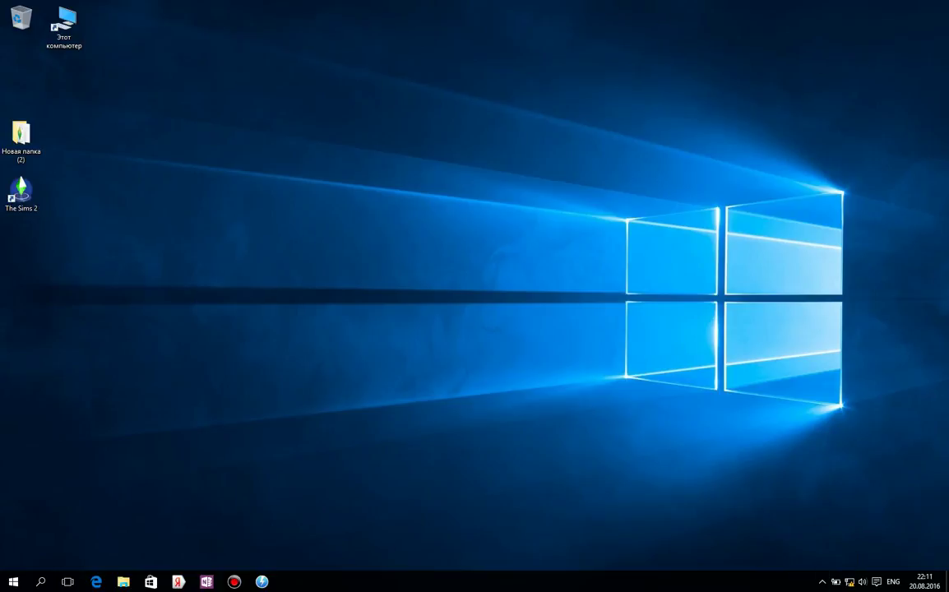
Move The Sims 2 shortcut to an empty area near the middle of the desktop
{"action": "left_click", "coordinate": [821, 582]}
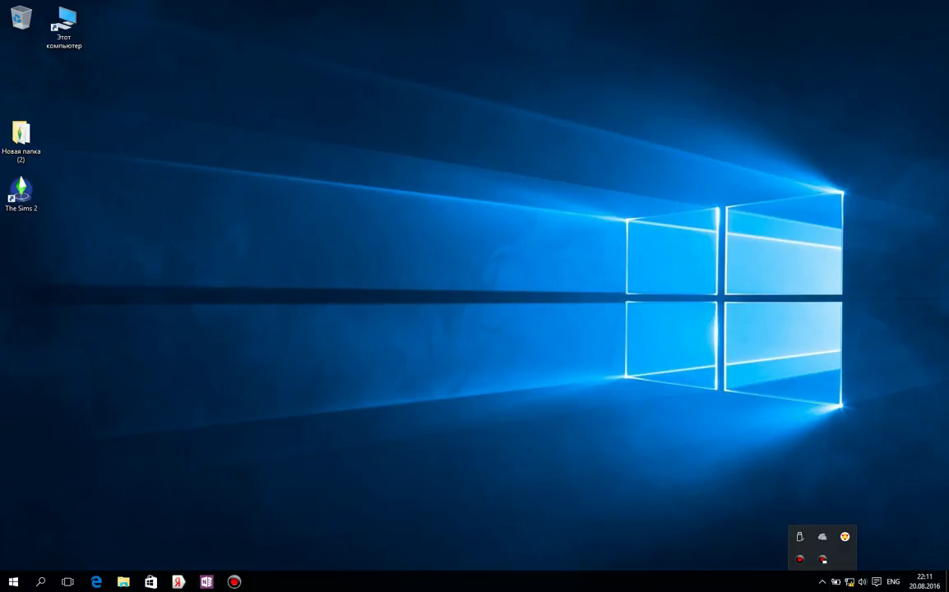
{"action": "left_click_drag", "start_coordinate": [20, 190], "coordinate": [407, 249]}
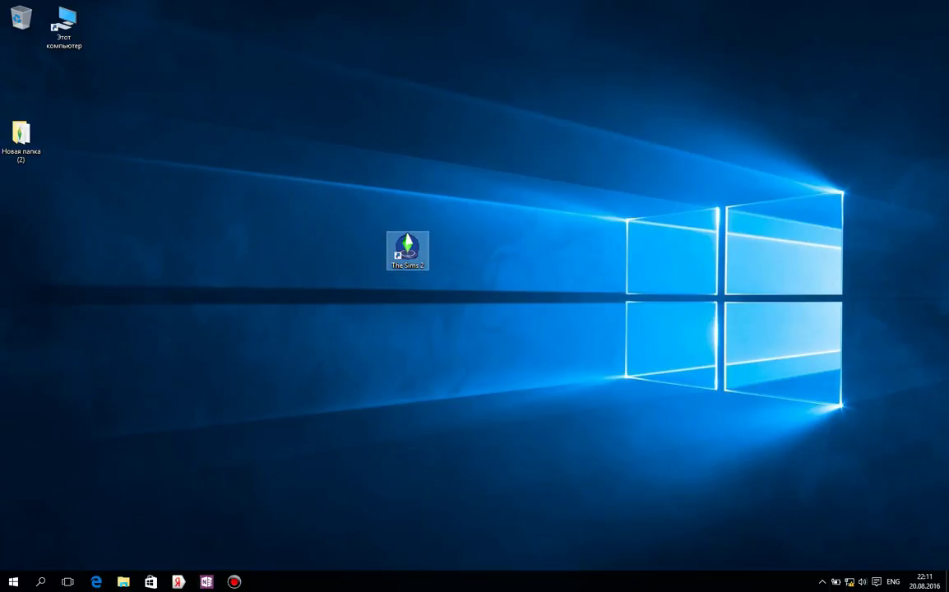
{"action": "left_click_drag", "start_coordinate": [306, 162], "coordinate": [529, 363]}
{"action": "left_click_drag", "start_coordinate": [337, 163], "coordinate": [500, 291]}
{"action": "left_click_drag", "start_coordinate": [341, 138], "coordinate": [484, 392]}
Try to launch The Sims 2 from its desktop shortcut and dismiss the error dialog
{"action": "double_click", "coordinate": [407, 250]}
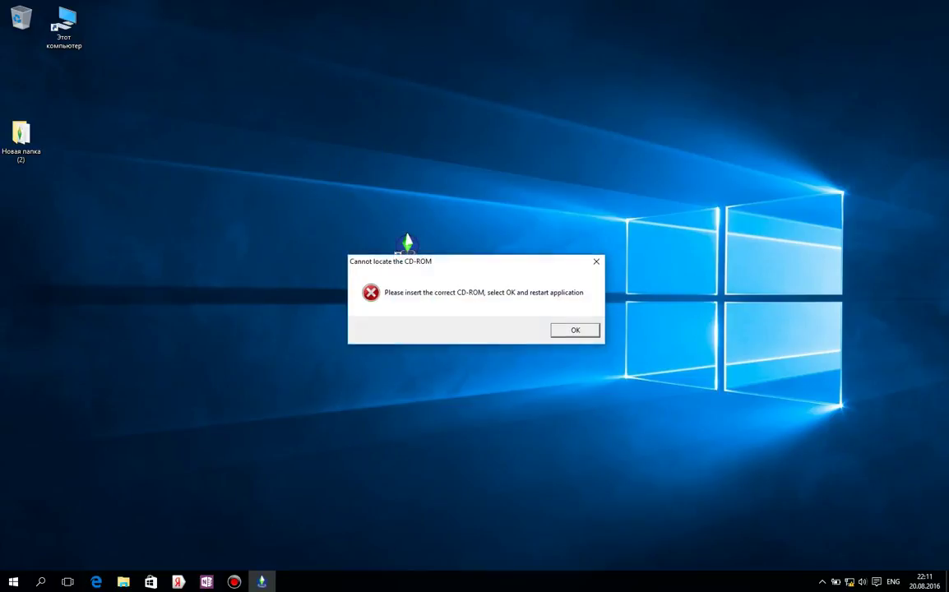
{"action": "left_click_drag", "start_coordinate": [423, 261], "coordinate": [410, 305]}
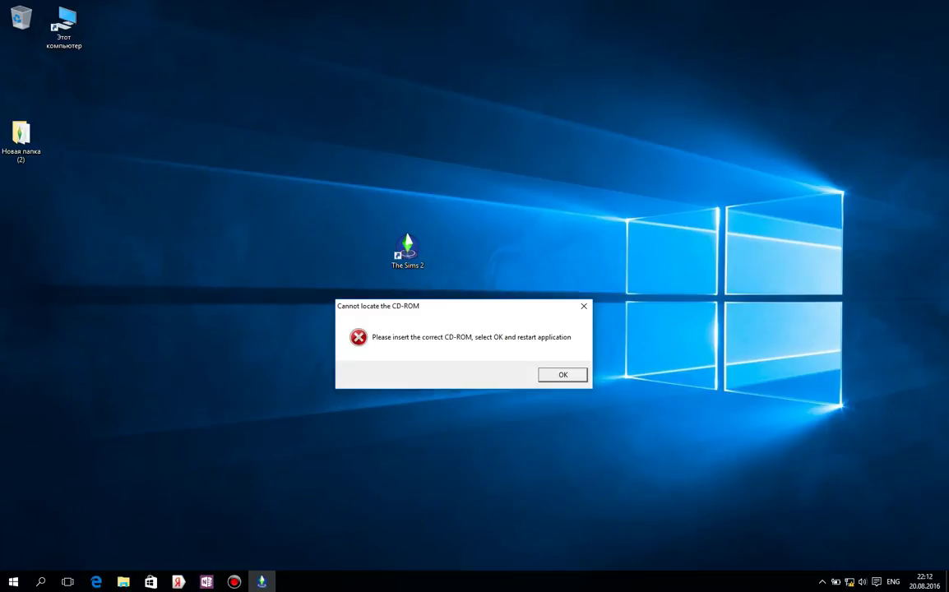
{"action": "key", "text": "Return"}
{"action": "mouse_move", "coordinate": [339, 142]}
{"action": "left_mouse_down"}
{"action": "mouse_move", "coordinate": [500, 329]}
{"action": "mouse_move", "coordinate": [375, 282]}
{"action": "mouse_move", "coordinate": [469, 339]}
{"action": "mouse_move", "coordinate": [331, 132]}
{"action": "mouse_move", "coordinate": [469, 334]}
{"action": "left_mouse_up"}
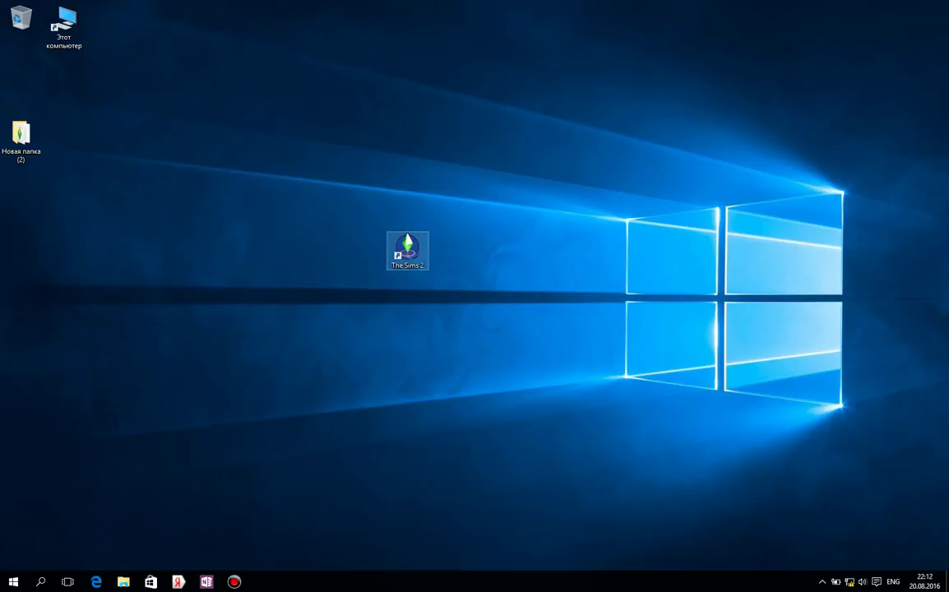
Open DAEMON Tools Lite, shift its window aside, and place The Sims 2 shortcut on the free desktop area beside it
{"action": "left_click_drag", "start_coordinate": [407, 251], "coordinate": [150, 137]}
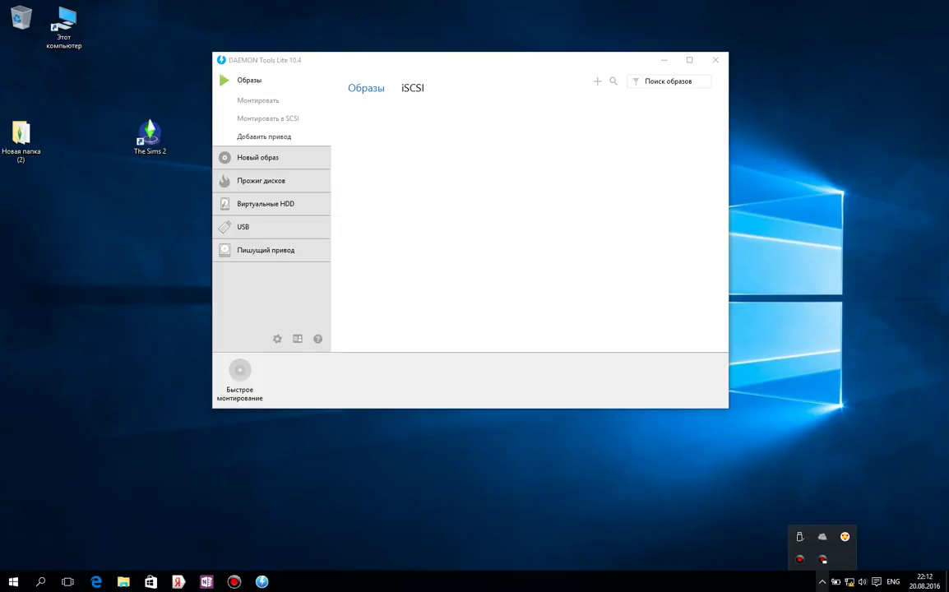
{"action": "left_click", "coordinate": [21, 140]}
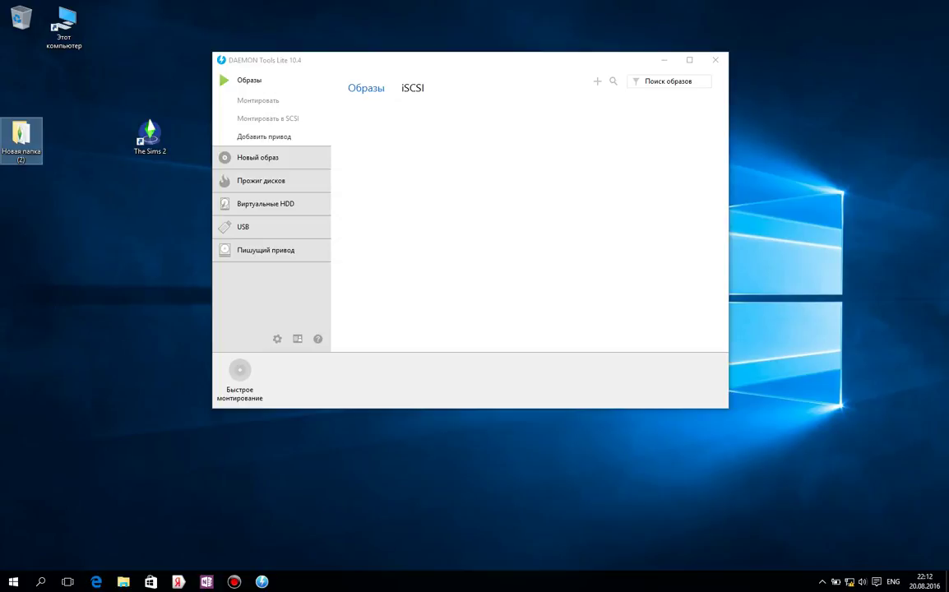
{"action": "left_click_drag", "start_coordinate": [363, 62], "coordinate": [432, 52]}
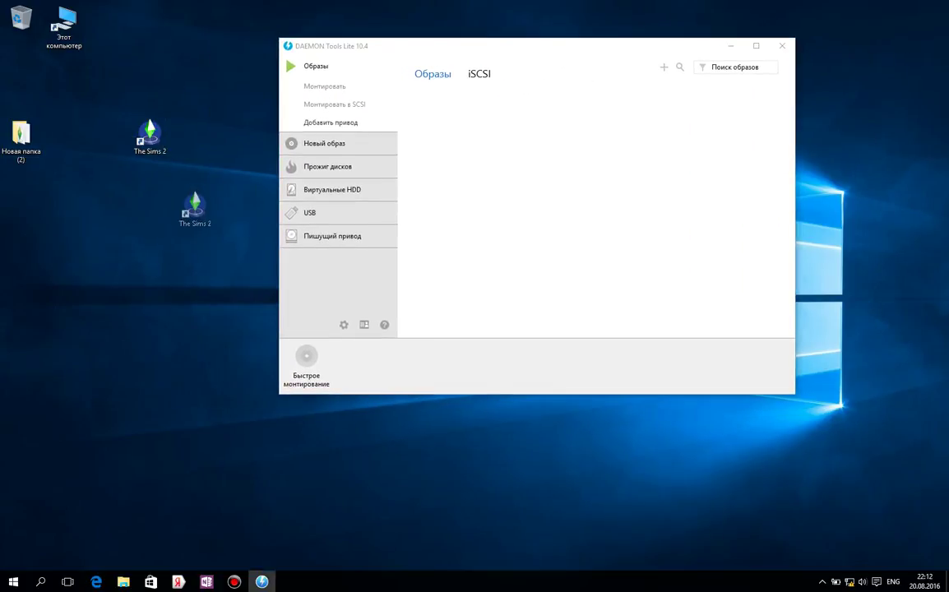
{"action": "left_click_drag", "start_coordinate": [195, 207], "coordinate": [192, 193]}
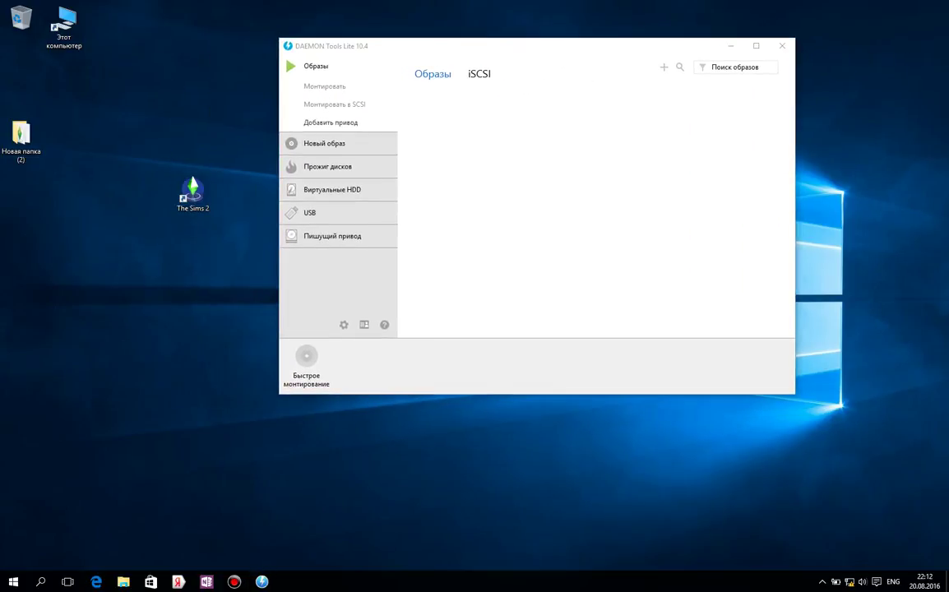
Add the disc image Sims2.mdf from The Sims 2 folder on DVD drive E: to the image catalog
{"action": "left_click", "coordinate": [663, 68]}
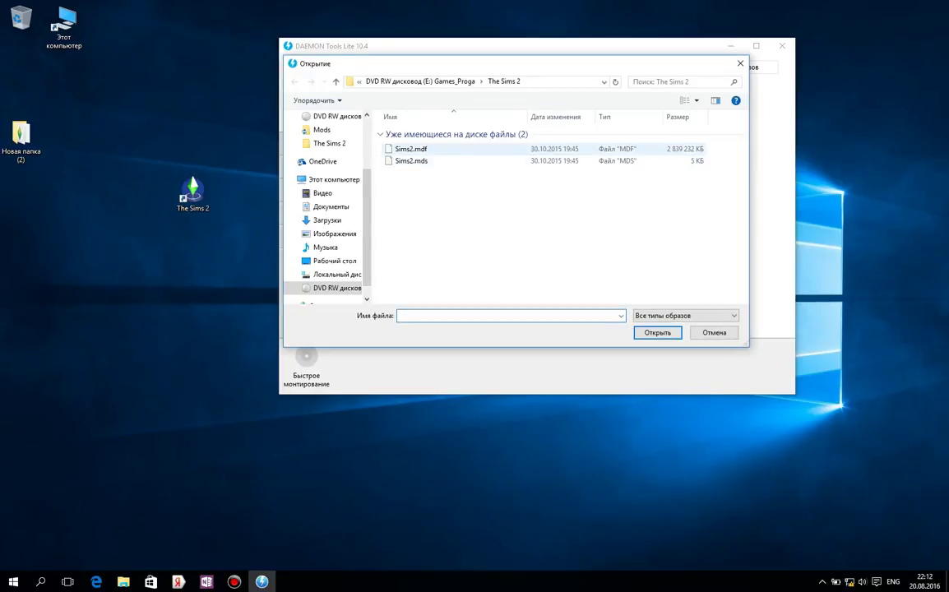
{"action": "left_click", "coordinate": [411, 149]}
{"action": "key", "text": "Return"}
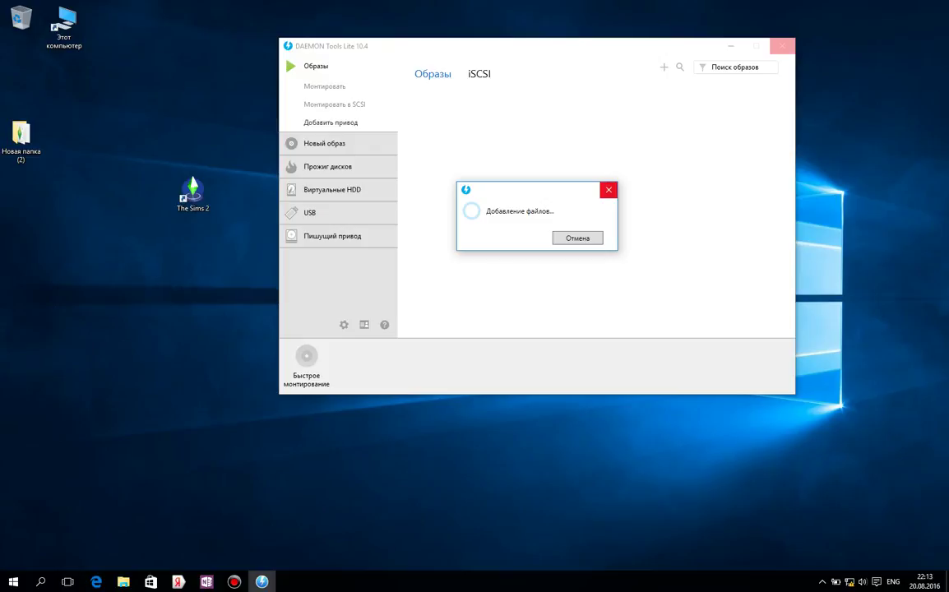
{"action": "mouse_move", "coordinate": [531, 198]}
{"action": "left_mouse_down"}
{"action": "mouse_move", "coordinate": [493, 144]}
{"action": "mouse_move", "coordinate": [304, 70]}
{"action": "mouse_move", "coordinate": [458, 175]}
{"action": "mouse_move", "coordinate": [466, 288]}
{"action": "mouse_move", "coordinate": [402, 319]}
{"action": "mouse_move", "coordinate": [349, 318]}
{"action": "mouse_move", "coordinate": [599, 144]}
{"action": "mouse_move", "coordinate": [592, 181]}
{"action": "mouse_move", "coordinate": [2, 203]}
{"action": "mouse_move", "coordinate": [13, 344]}
{"action": "mouse_move", "coordinate": [191, 200]}
{"action": "mouse_move", "coordinate": [188, 102]}
{"action": "mouse_move", "coordinate": [562, 209]}
{"action": "mouse_move", "coordinate": [517, 199]}
{"action": "left_mouse_up"}
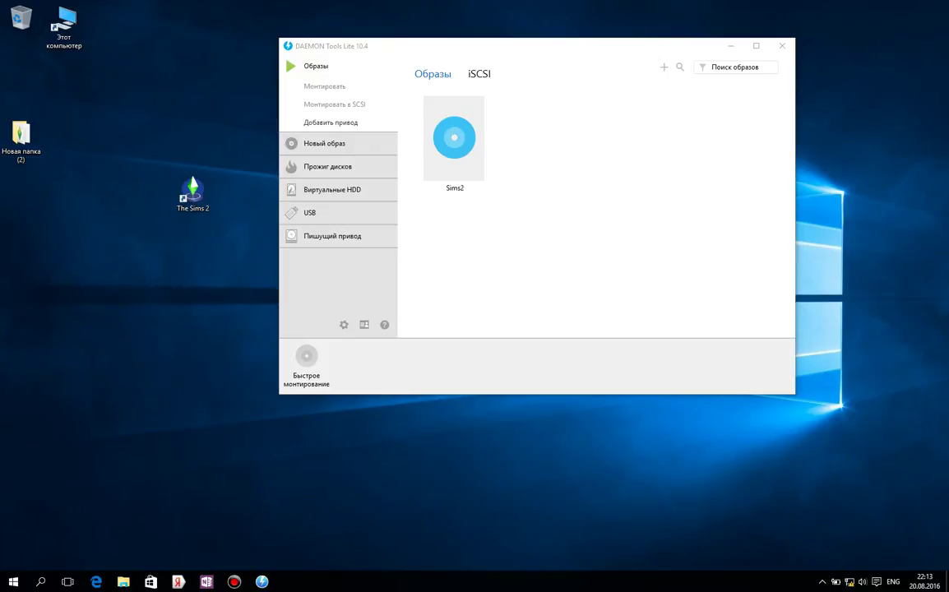
Mount the Sims2 image to a virtual SCSI drive and minimize the DAEMON Tools Lite window
{"action": "right_click", "coordinate": [458, 148]}
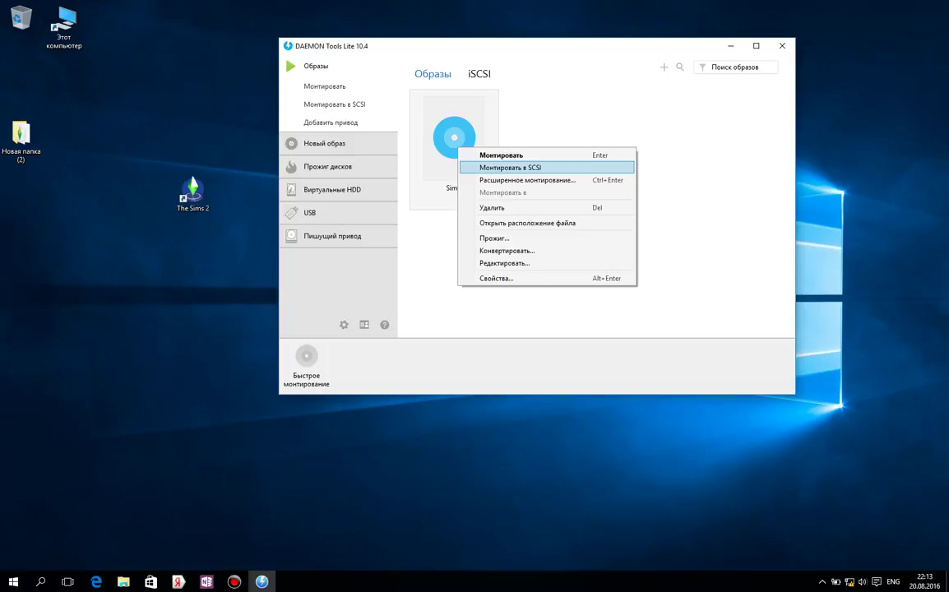
{"action": "left_click", "coordinate": [510, 167]}
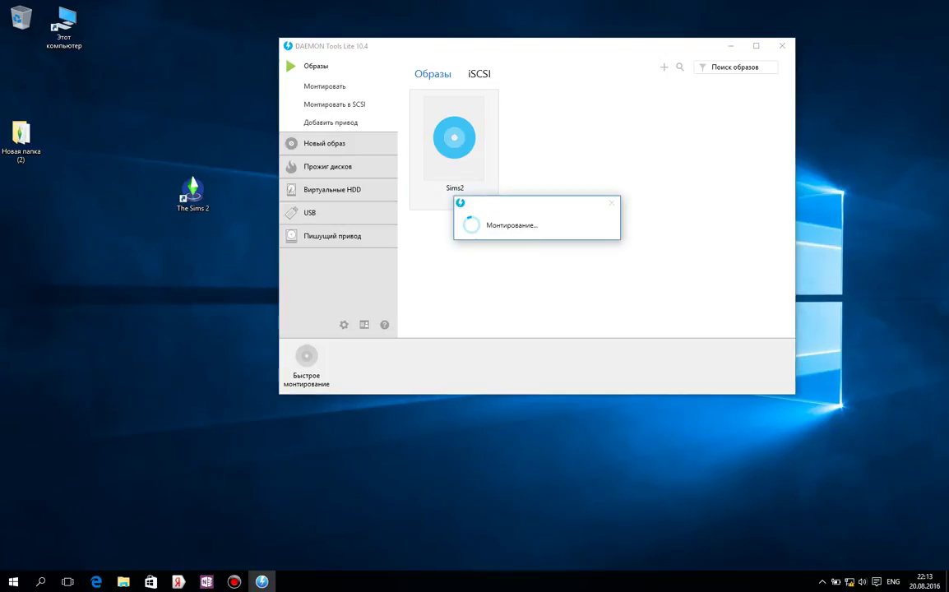
{"action": "left_click", "coordinate": [730, 46]}
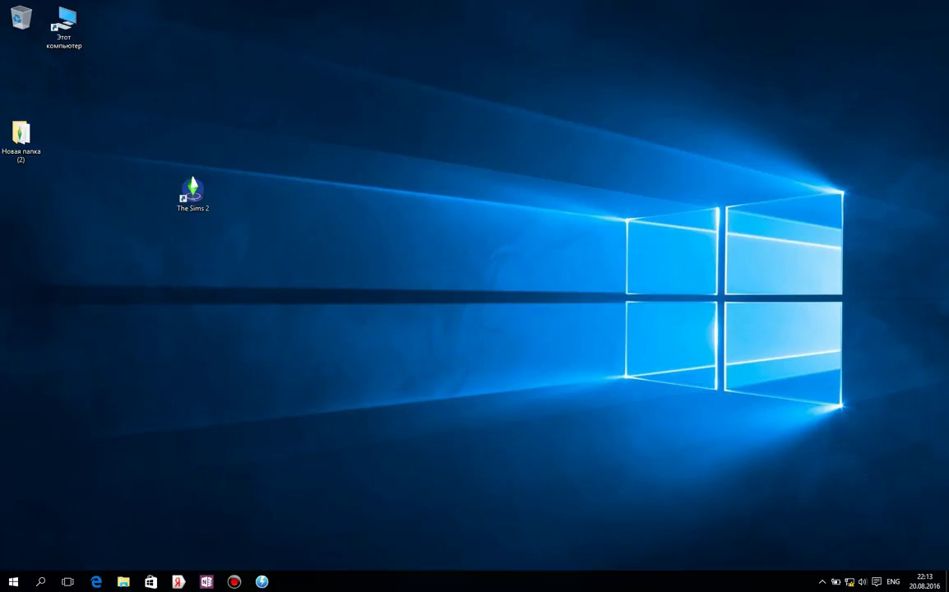
Move The Sims 2 shortcut further toward the middle of the empty desktop
{"action": "left_click_drag", "start_coordinate": [151, 131], "coordinate": [255, 269]}
{"action": "left_click_drag", "start_coordinate": [193, 193], "coordinate": [364, 250]}
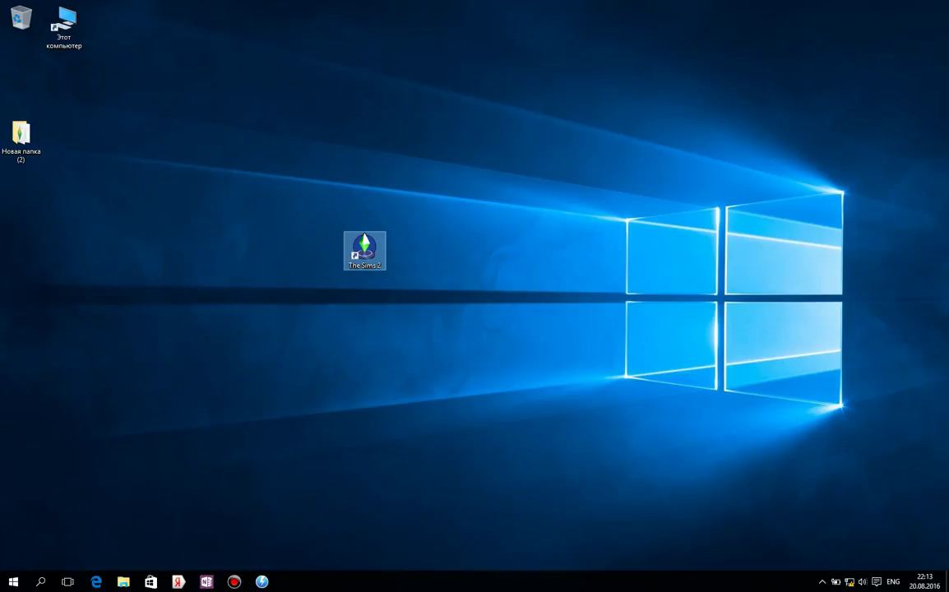